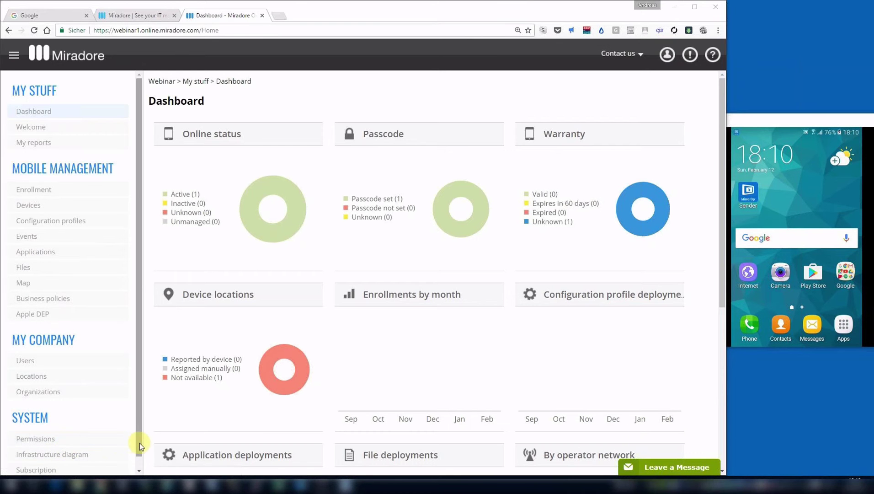
Start Managed Google Play Enterprise enrollment from the node in the System infrastructure diagram.
{"action": "scroll", "coordinate": [85, 447], "scroll_direction": "down", "scroll_amount": 1}
{"action": "left_click", "coordinate": [85, 446]}
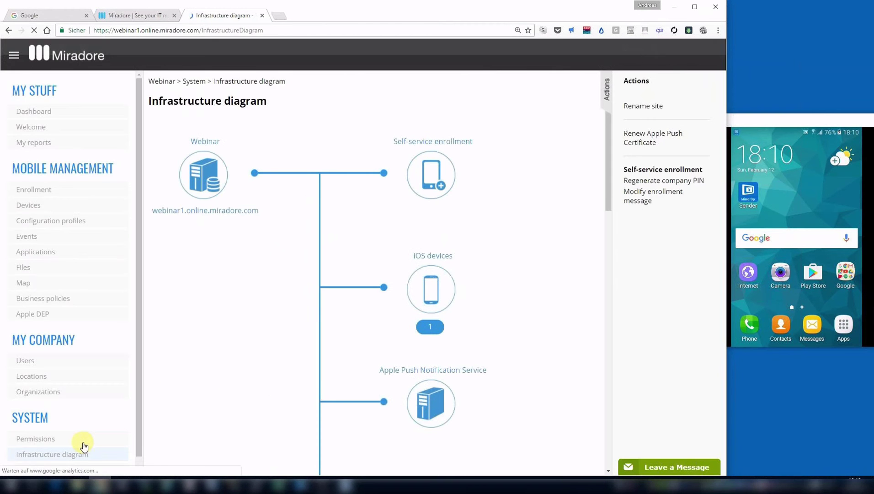
{"action": "left_click_drag", "start_coordinate": [615, 185], "coordinate": [623, 362]}
{"action": "mouse_move", "coordinate": [396, 296]}
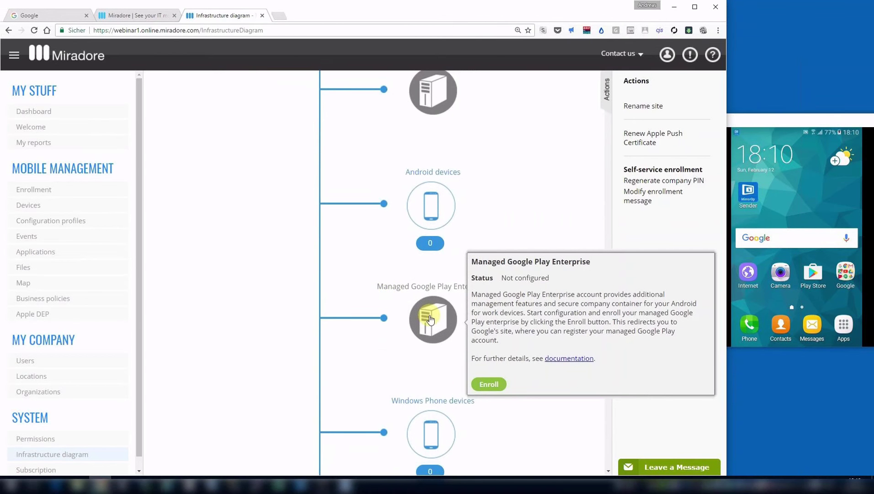
{"action": "left_click", "coordinate": [489, 387]}
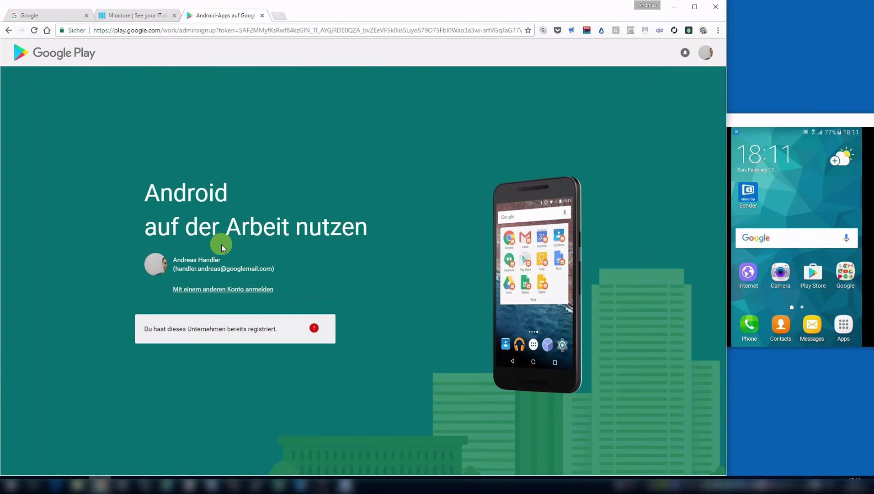
Switch the Google Play signup to a different Google account.
{"action": "left_click", "coordinate": [257, 289]}
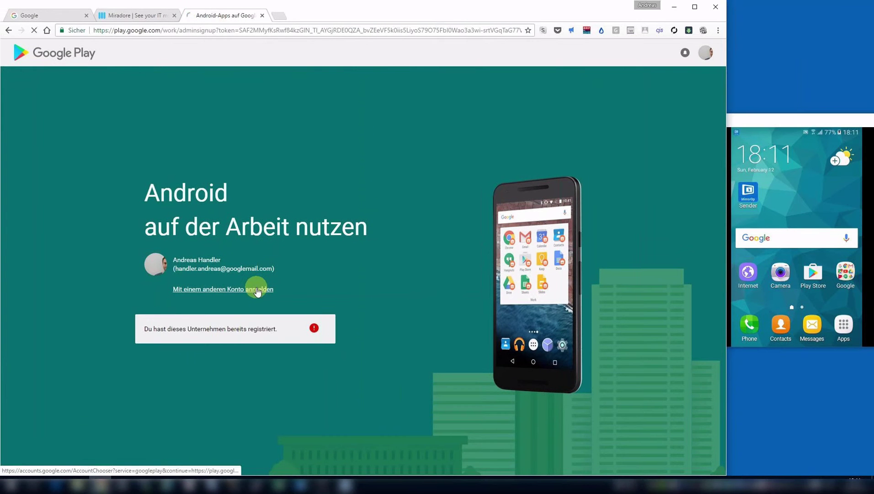
{"action": "left_click", "coordinate": [254, 290]}
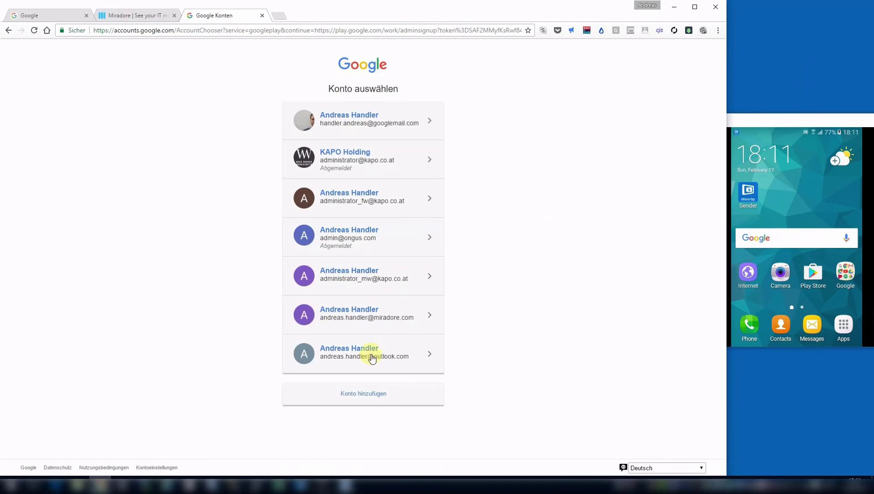
{"action": "left_click", "coordinate": [379, 361]}
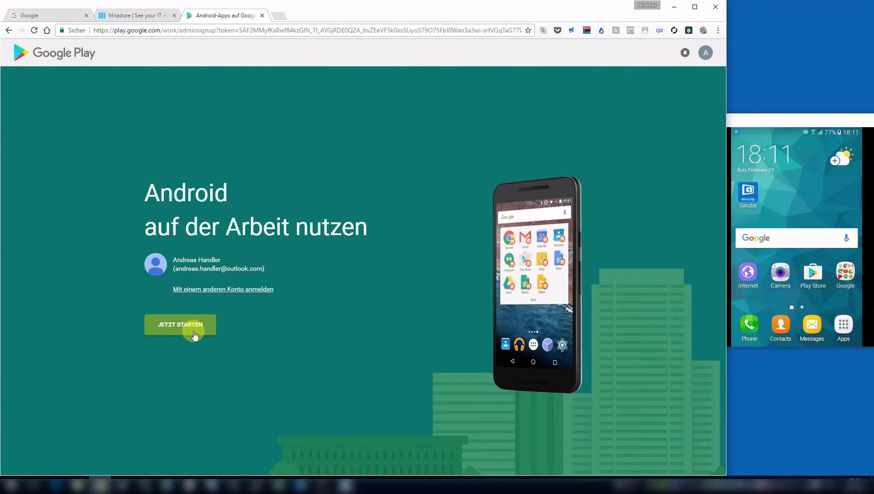
Register the organisation 'Webinar' and confirm after accepting the Managed Google Play agreement.
{"action": "left_click", "coordinate": [193, 330]}
{"action": "left_click", "coordinate": [204, 208]}
{"action": "type", "text": "Webinar"}
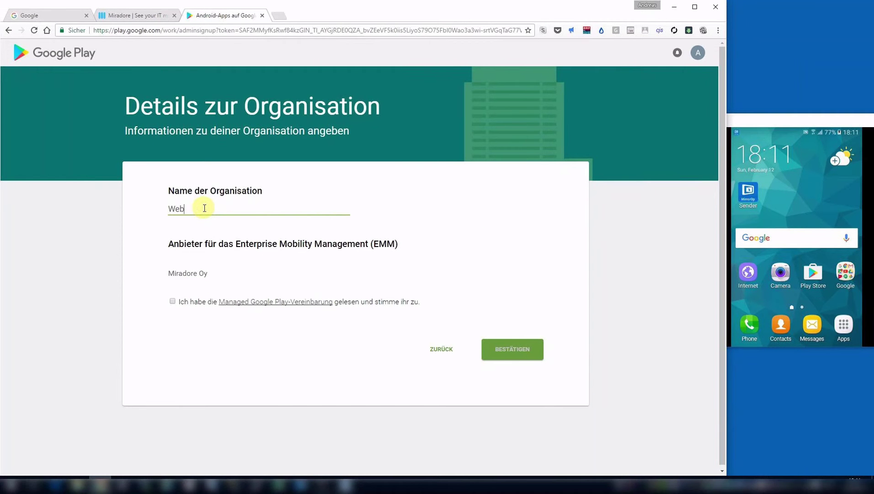
{"action": "left_click", "coordinate": [172, 301]}
{"action": "left_click", "coordinate": [528, 355]}
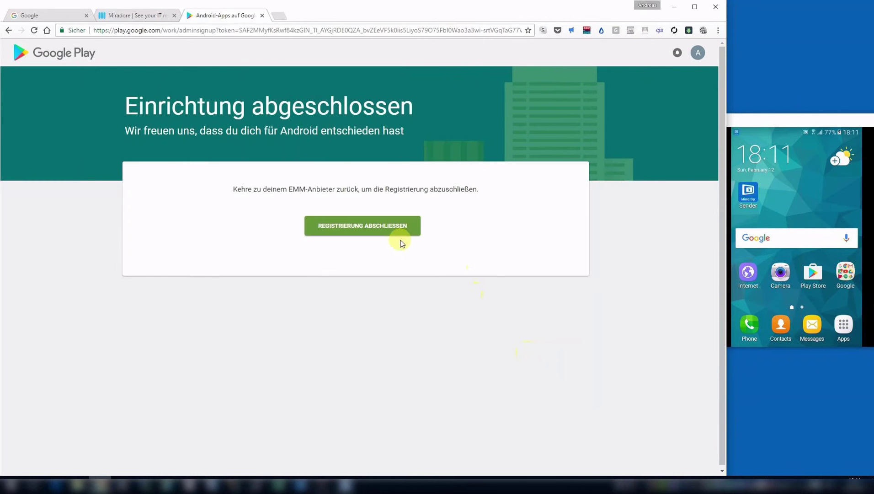
Finish the Google Play registration, then add an Android application from the managed Google Play store.
{"action": "left_click", "coordinate": [386, 232]}
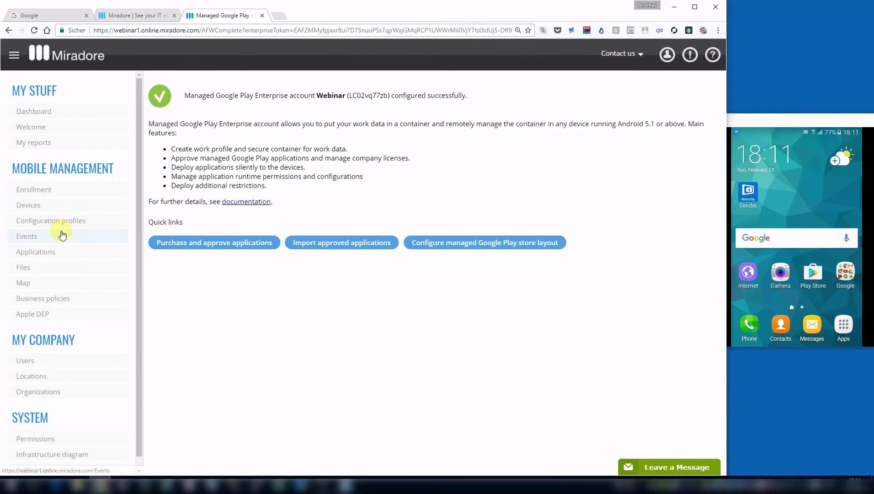
{"action": "left_click", "coordinate": [48, 253]}
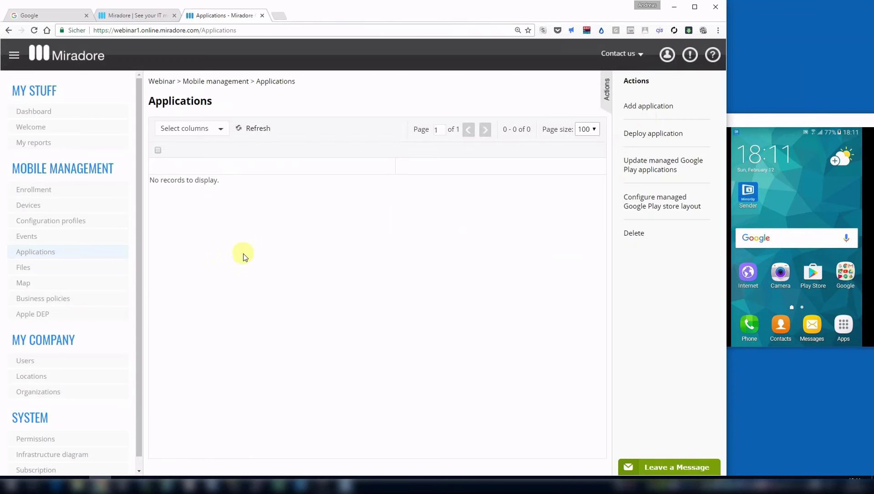
{"action": "left_click", "coordinate": [644, 110]}
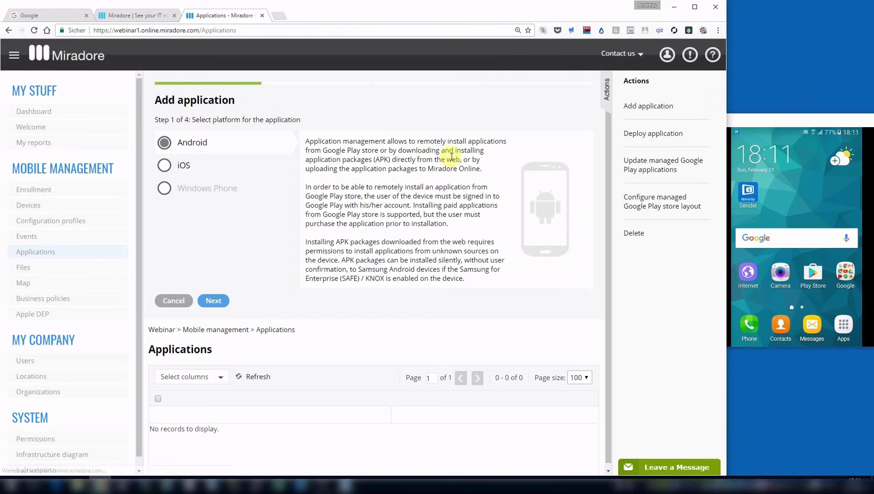
{"action": "left_click", "coordinate": [227, 300]}
{"action": "left_click", "coordinate": [224, 188]}
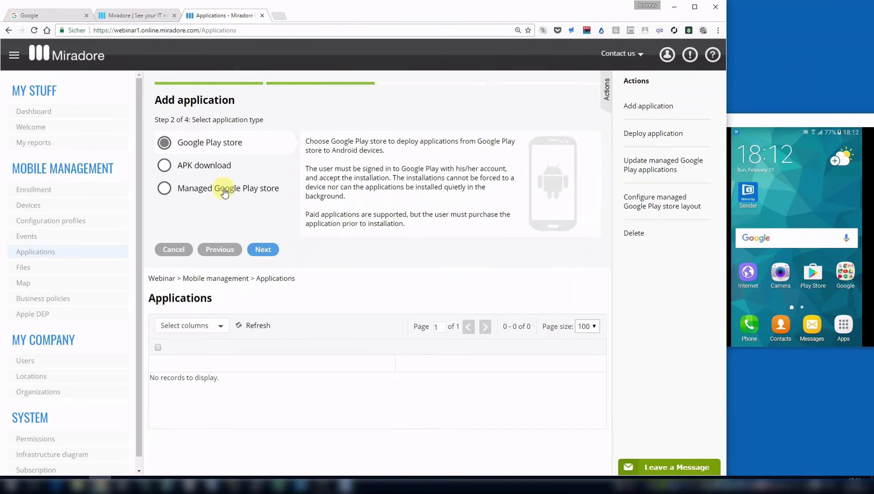
{"action": "left_click", "coordinate": [268, 249]}
{"action": "left_click", "coordinate": [243, 159]}
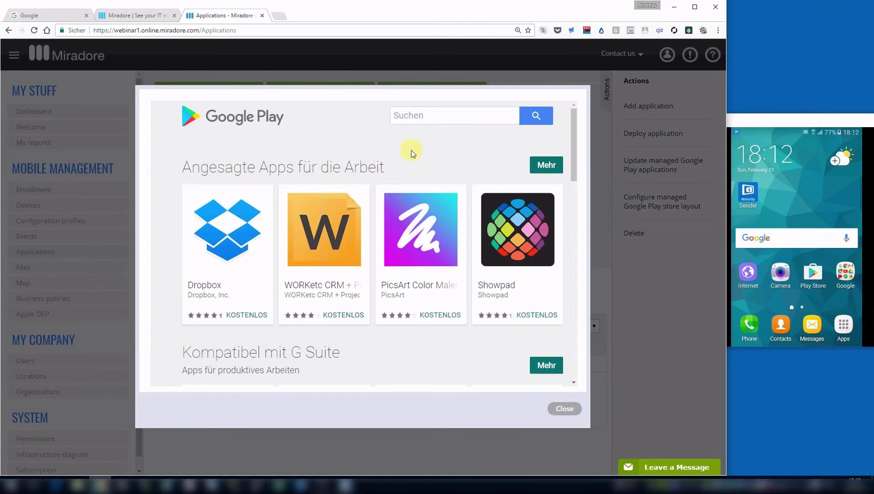
Search the store for 'gmail' and approve Gmail, accepting its permissions.
{"action": "left_click", "coordinate": [419, 121]}
{"action": "type", "text": "gmail"}
{"action": "key", "text": "Return"}
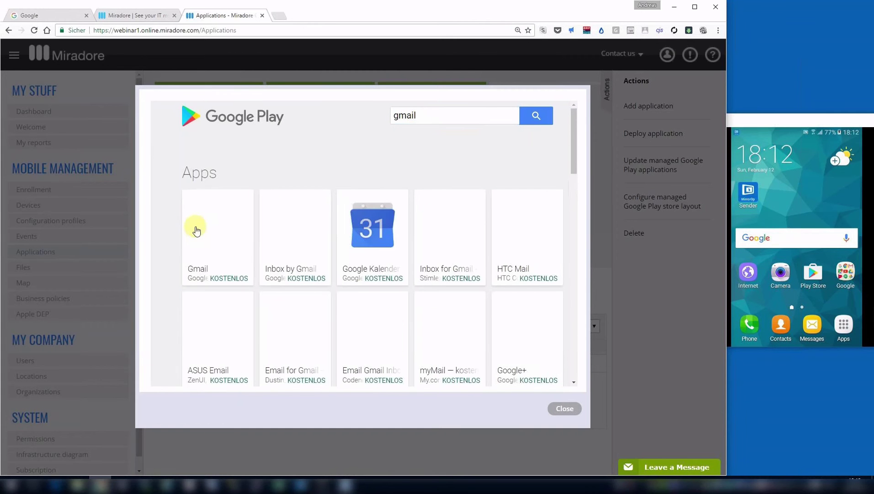
{"action": "left_click", "coordinate": [208, 229]}
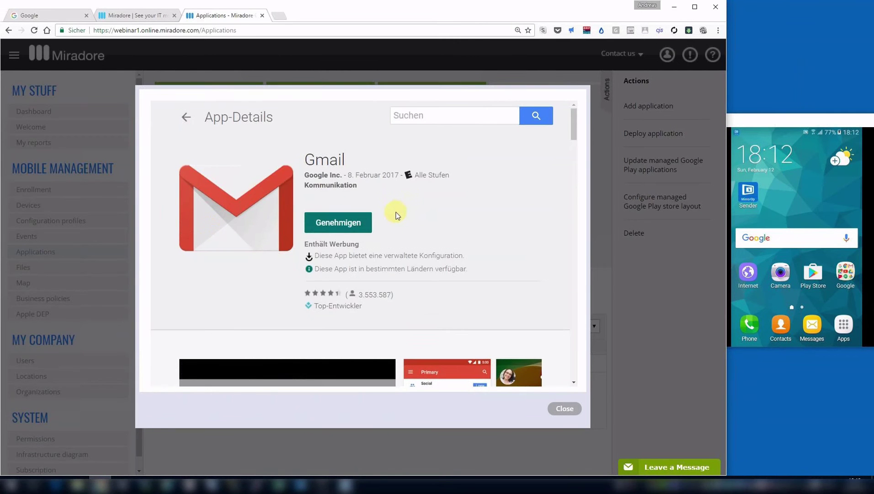
{"action": "left_click", "coordinate": [358, 220]}
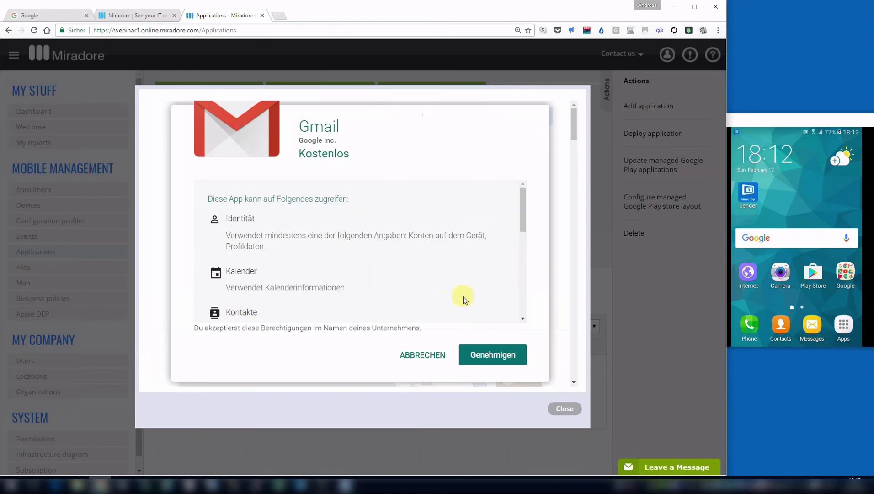
{"action": "left_click", "coordinate": [494, 355]}
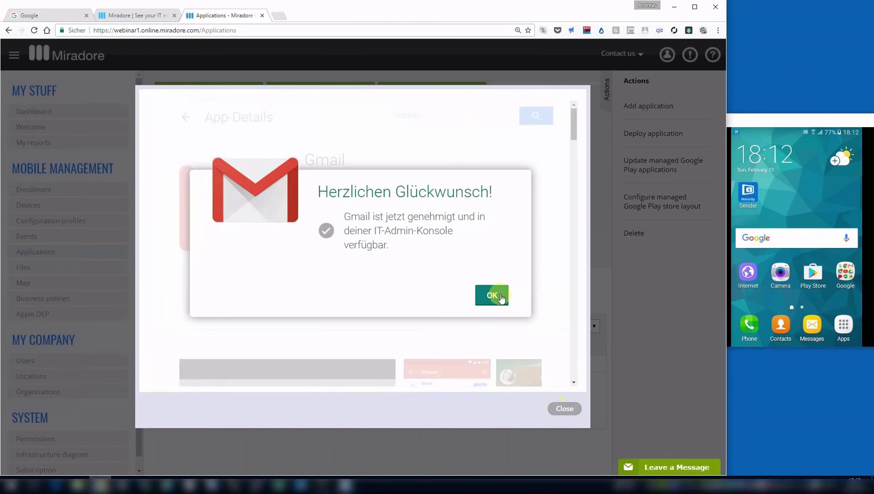
{"action": "left_click", "coordinate": [494, 295]}
{"action": "left_click", "coordinate": [442, 114]}
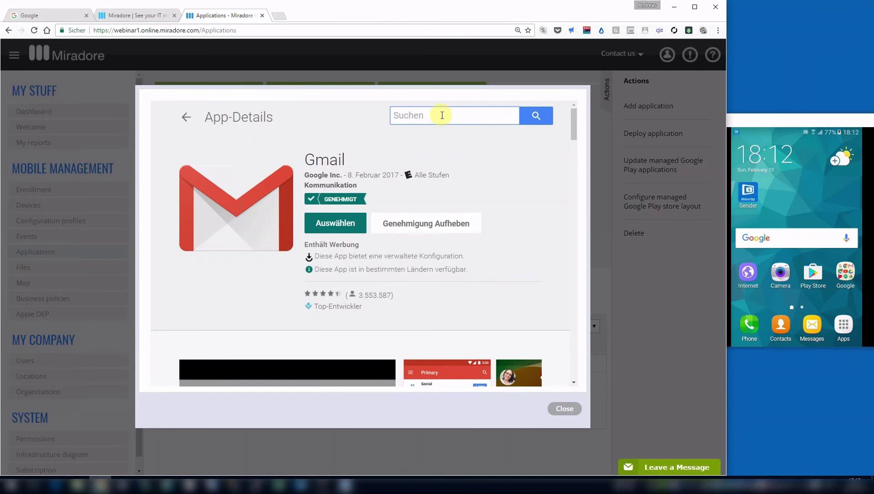
Search for 'adobe reader' and approve Adobe Acrobat Reader with its permissions.
{"action": "type", "text": "ado"}
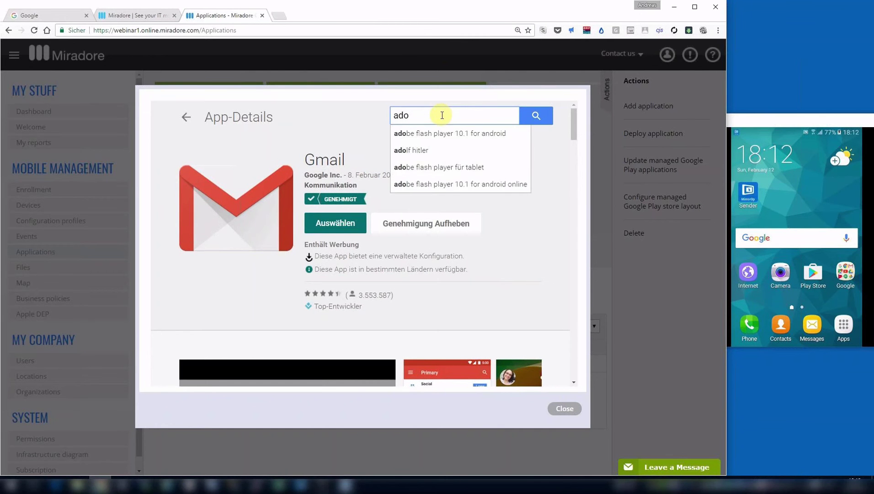
{"action": "type", "text": "b"}
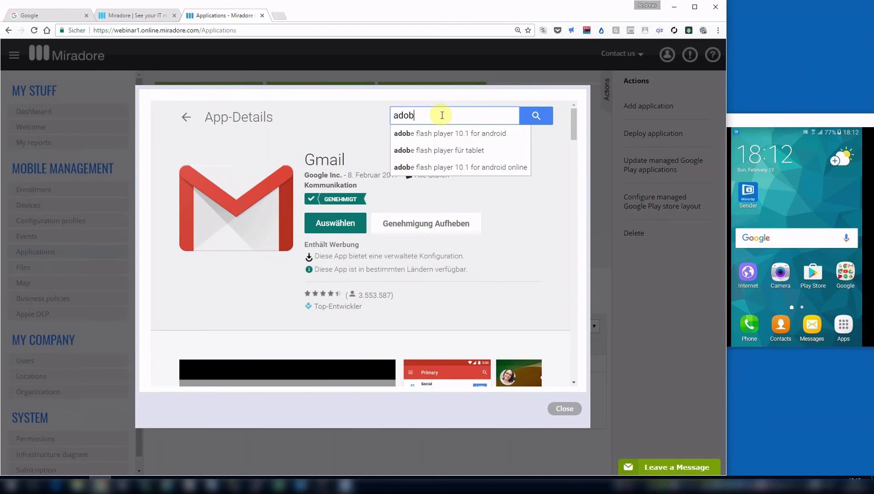
{"action": "type", "text": "e rea"}
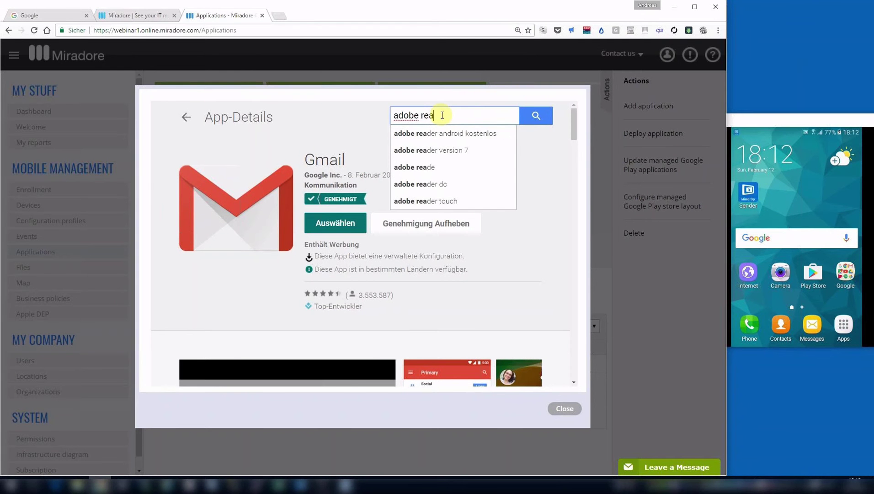
{"action": "type", "text": "der"}
{"action": "key", "text": "Return"}
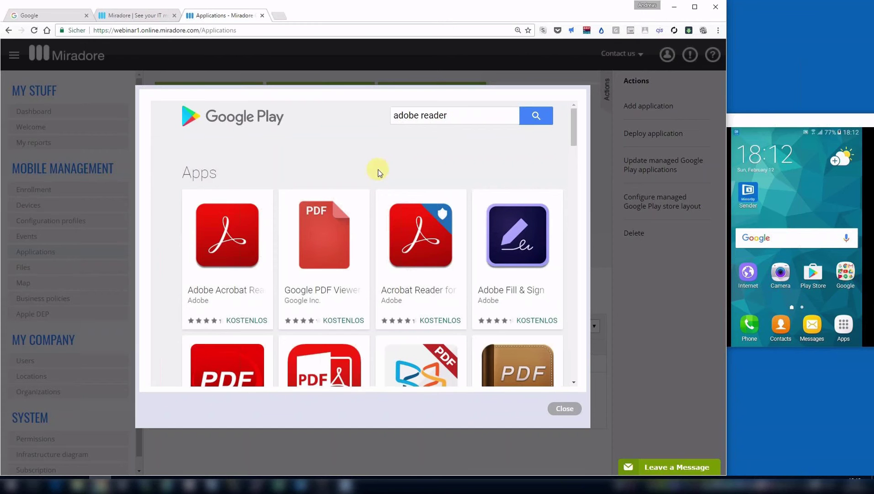
{"action": "left_click", "coordinate": [246, 223]}
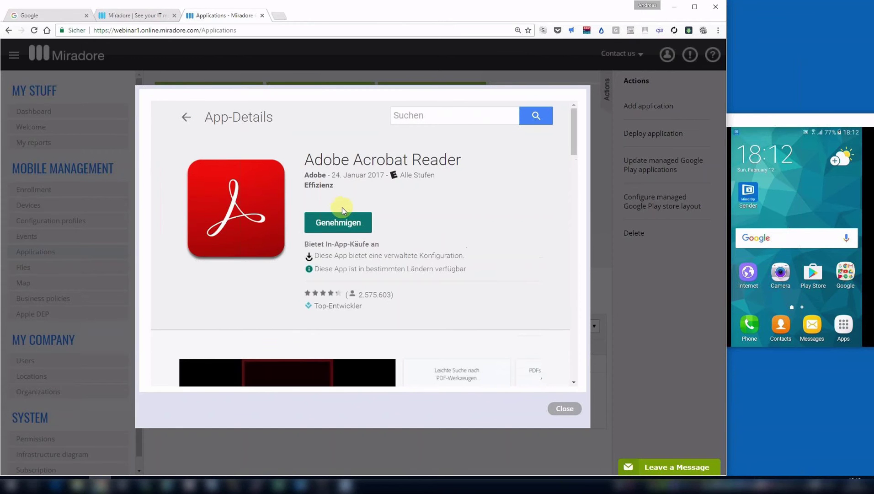
{"action": "left_click", "coordinate": [346, 225]}
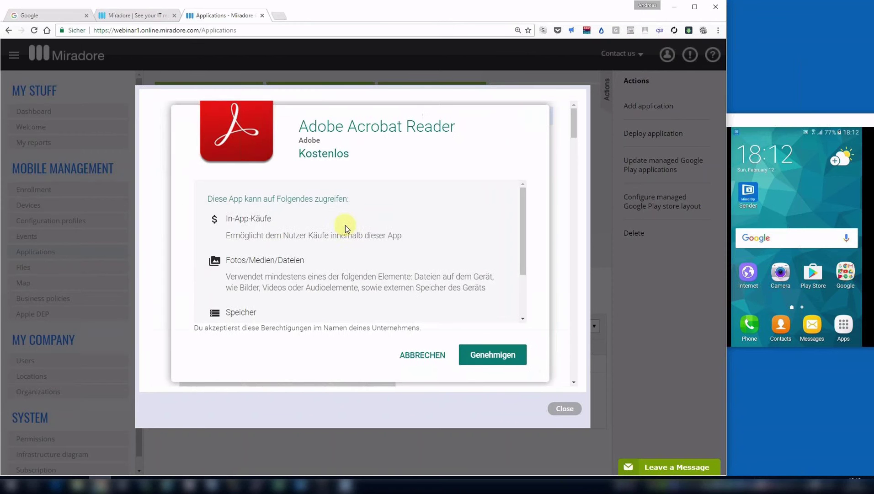
{"action": "left_click", "coordinate": [488, 355]}
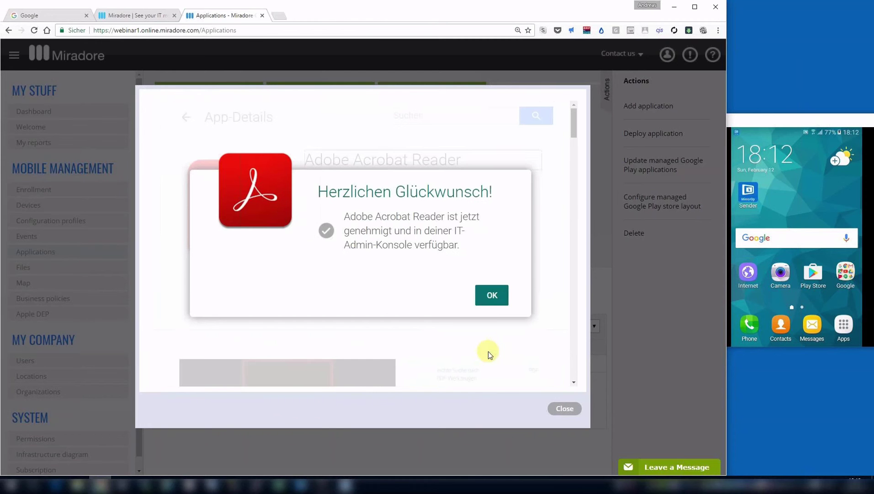
{"action": "left_click", "coordinate": [492, 298]}
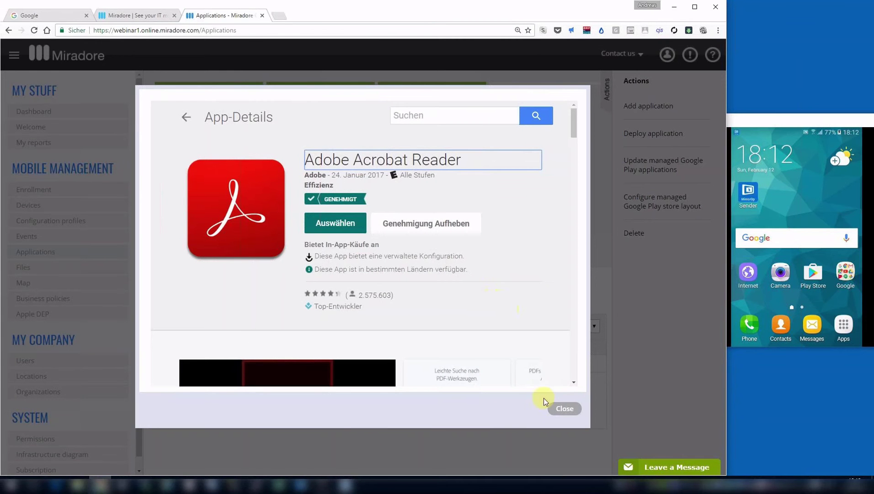
Close the Play store window and show Gmail's managed configuration settings.
{"action": "left_click", "coordinate": [561, 411]}
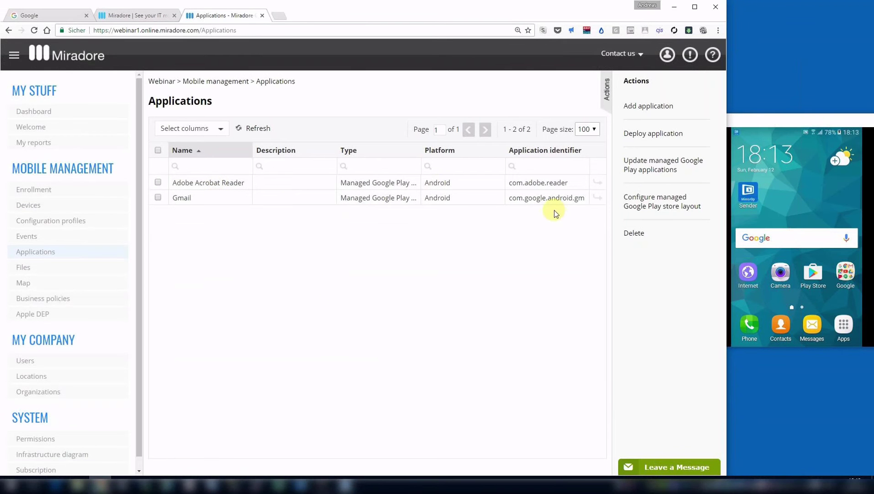
{"action": "left_click", "coordinate": [597, 199]}
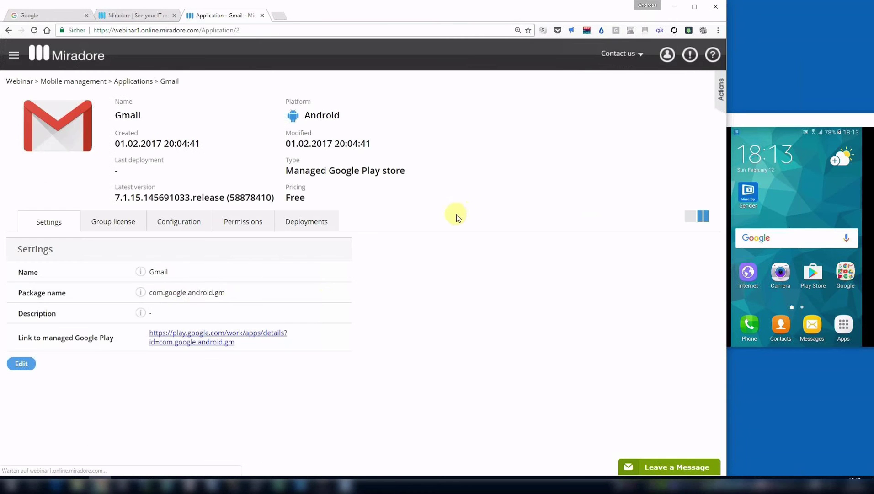
{"action": "left_click", "coordinate": [188, 222]}
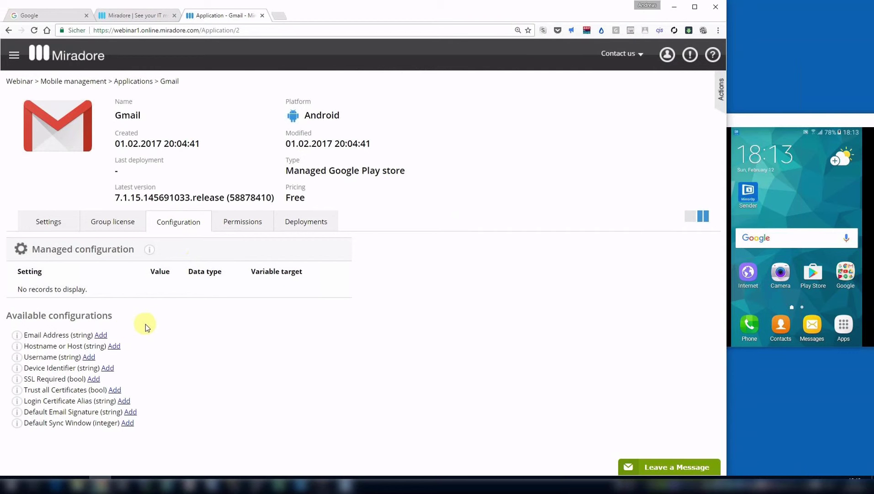
Add a Gmail Email Address setting using the Mail for Exchange email address variable.
{"action": "left_click", "coordinate": [105, 336]}
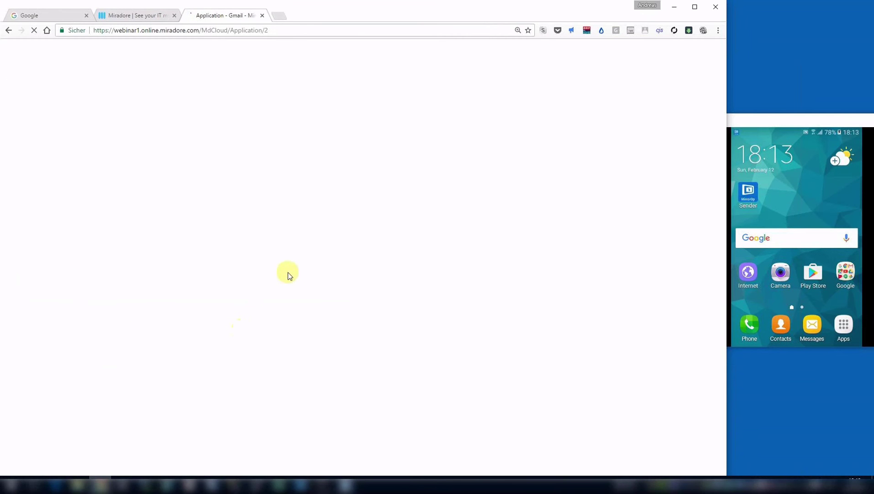
{"action": "left_click", "coordinate": [305, 199]}
{"action": "left_click", "coordinate": [326, 231]}
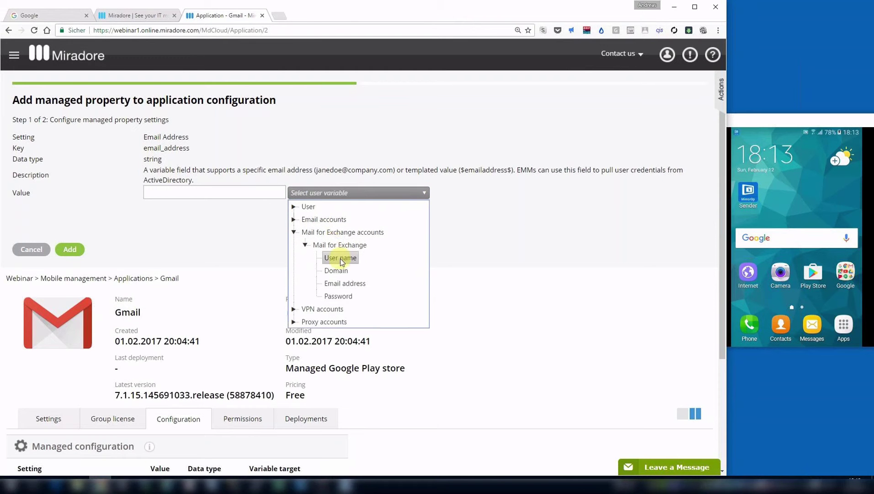
{"action": "left_click", "coordinate": [350, 283]}
{"action": "left_click", "coordinate": [69, 251]}
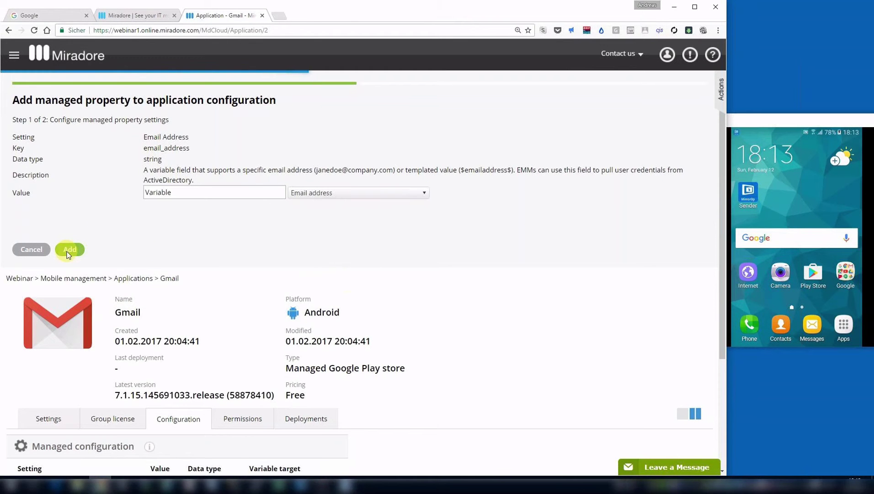
{"action": "left_click", "coordinate": [38, 247]}
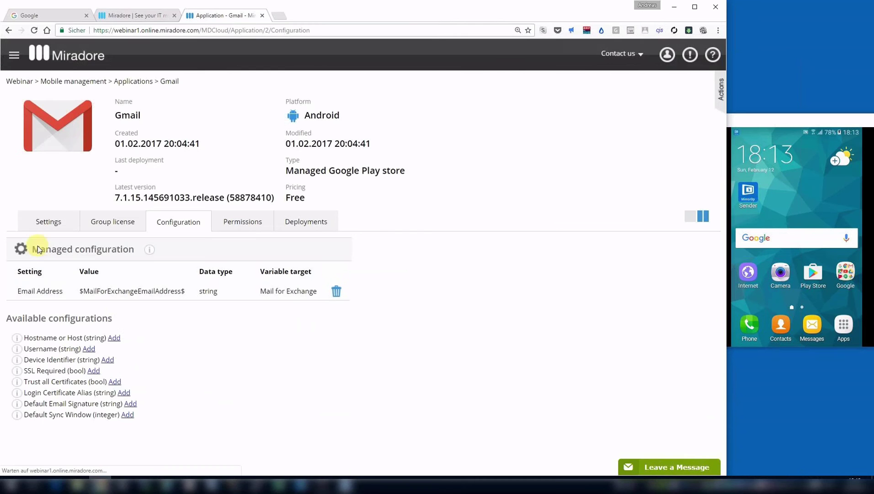
Add a Hostname or Host setting with value outlook.office365.com.
{"action": "left_click", "coordinate": [116, 337]}
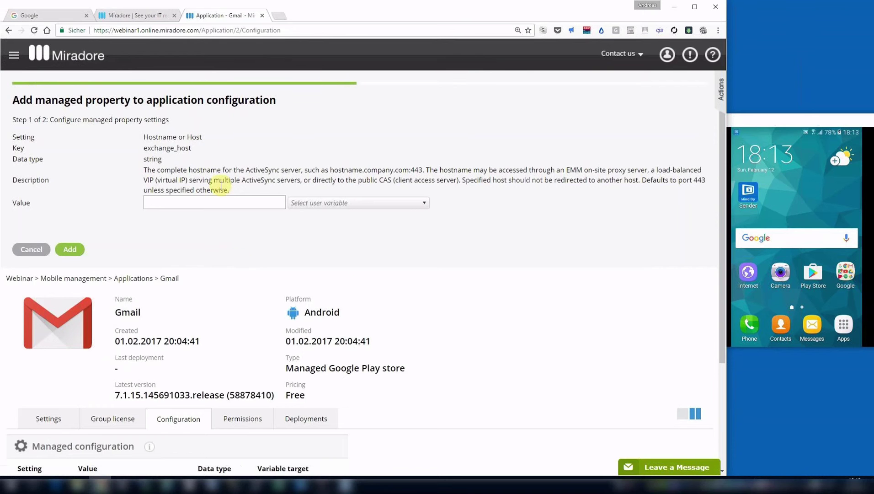
{"action": "left_click", "coordinate": [223, 200]}
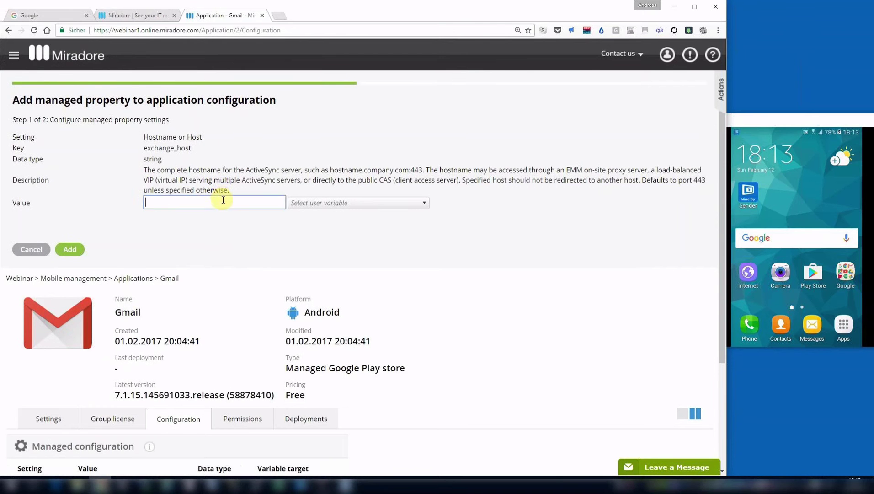
{"action": "type", "text": "outlook.office365.com"}
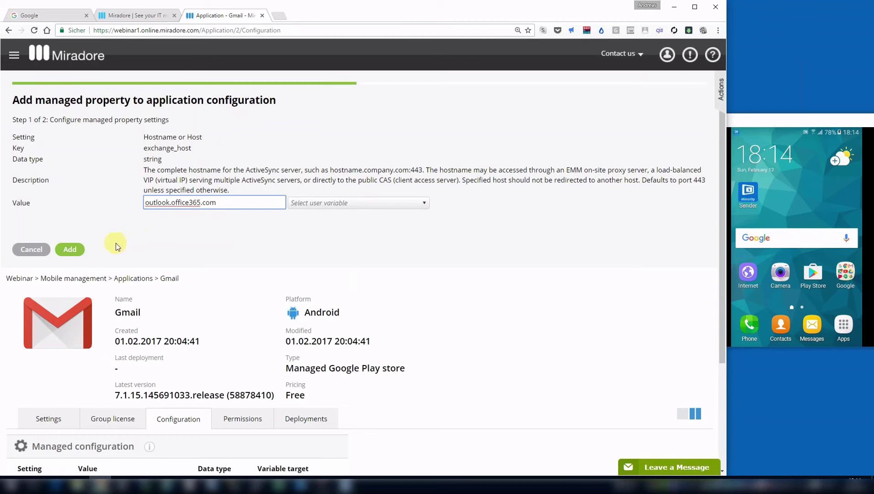
{"action": "left_click", "coordinate": [81, 252]}
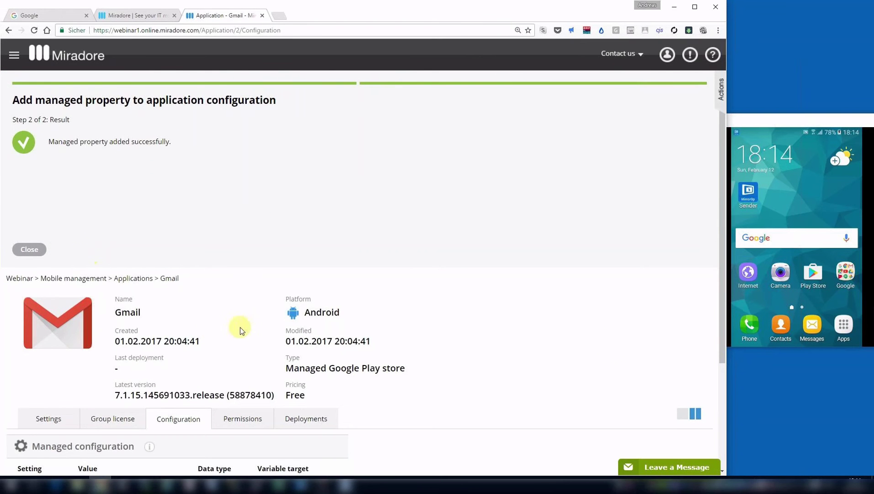
Add an SSL Required setting with its value ticked (true).
{"action": "left_click_drag", "start_coordinate": [721, 277], "coordinate": [702, 371]}
{"action": "left_click", "coordinate": [98, 429]}
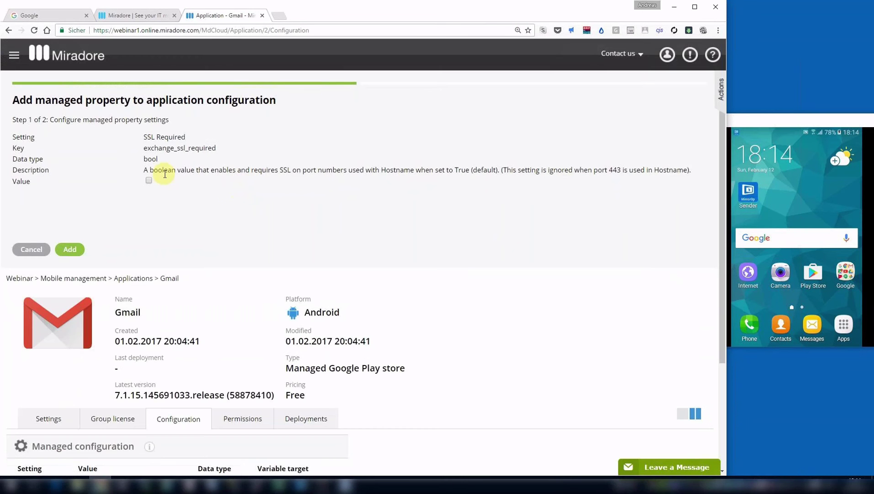
{"action": "left_click", "coordinate": [149, 180]}
{"action": "left_click", "coordinate": [81, 248]}
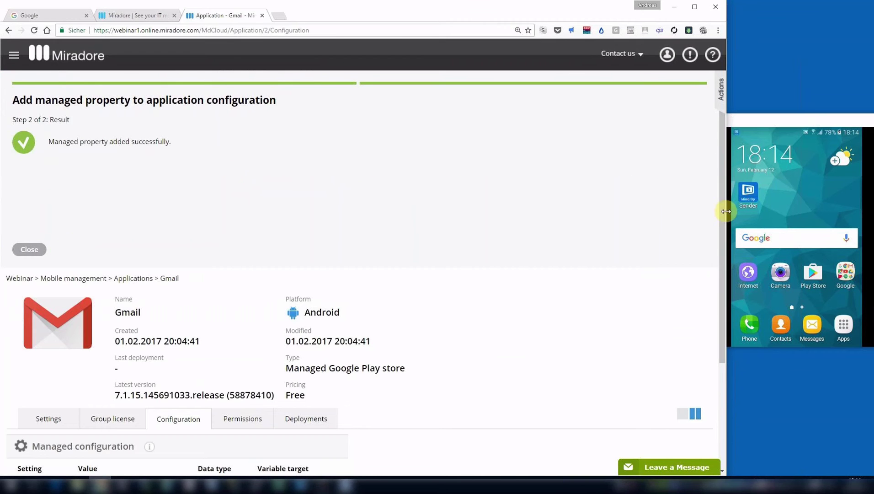
{"action": "scroll", "coordinate": [718, 303], "scroll_direction": "down", "scroll_amount": 3}
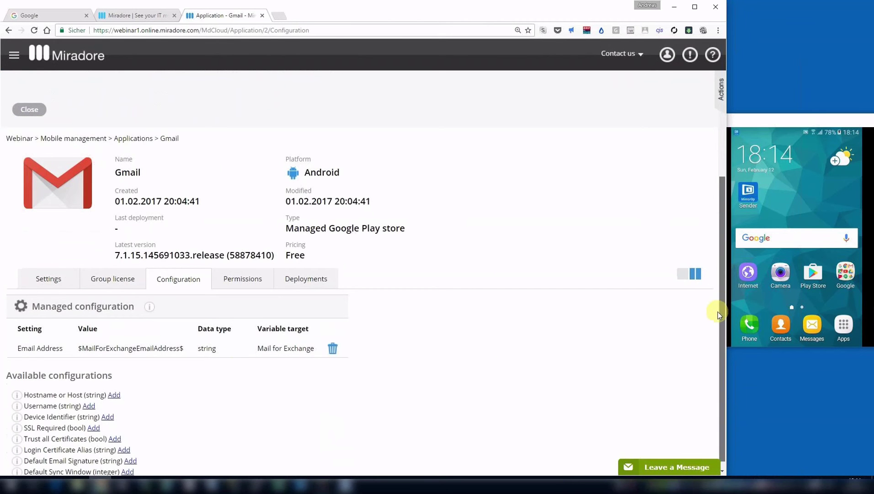
{"action": "scroll", "coordinate": [719, 324], "scroll_direction": "down", "scroll_amount": 1}
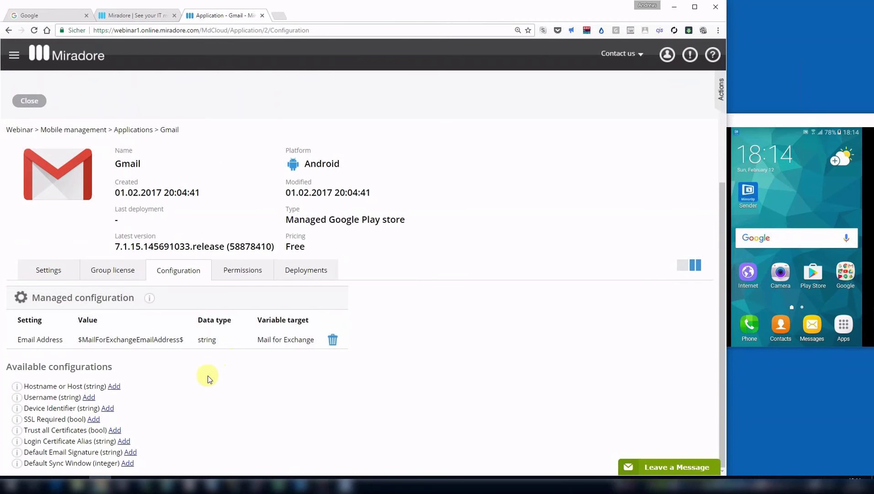
{"action": "left_click", "coordinate": [90, 397]}
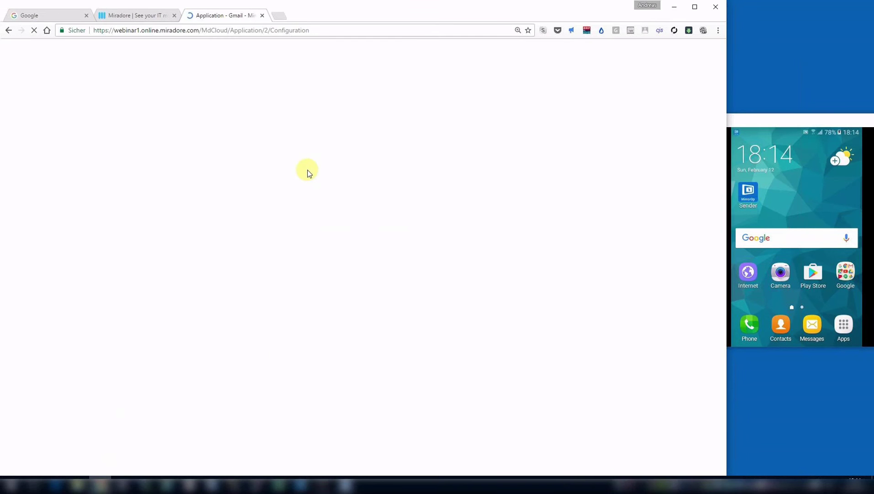
{"action": "left_click", "coordinate": [273, 189]}
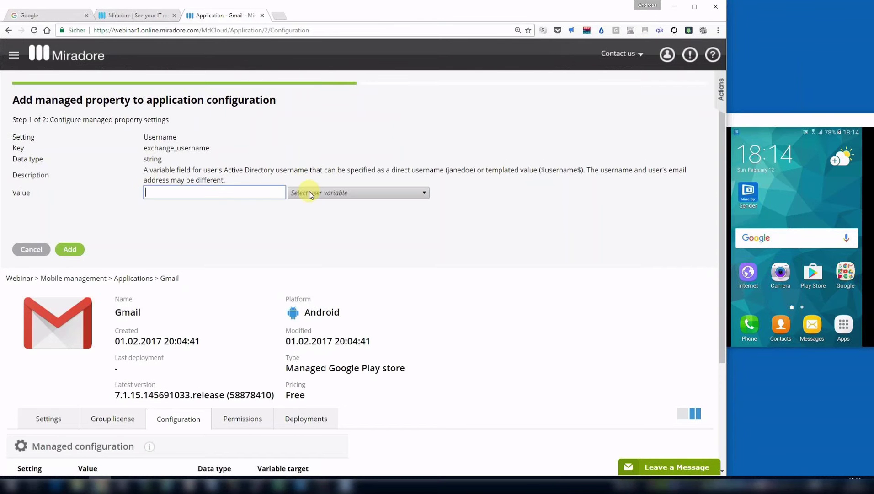
{"action": "left_click", "coordinate": [309, 194]}
{"action": "left_click", "coordinate": [329, 230]}
{"action": "left_click", "coordinate": [332, 245]}
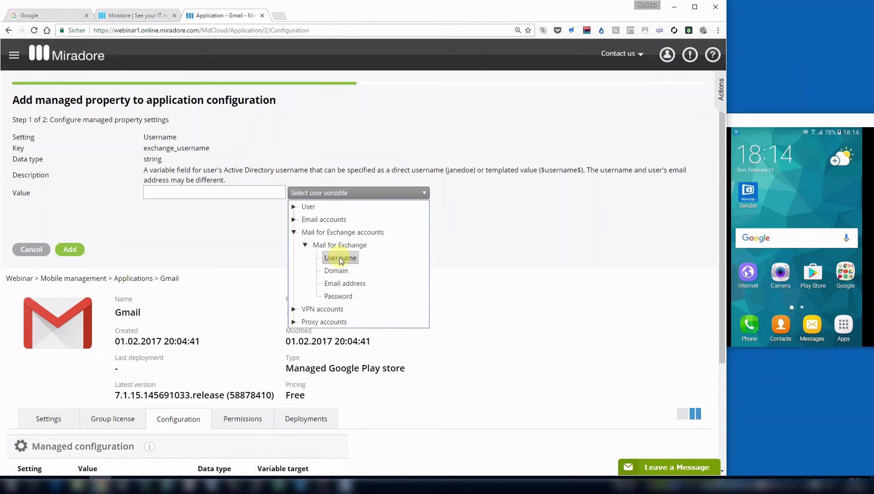
{"action": "left_click", "coordinate": [340, 258]}
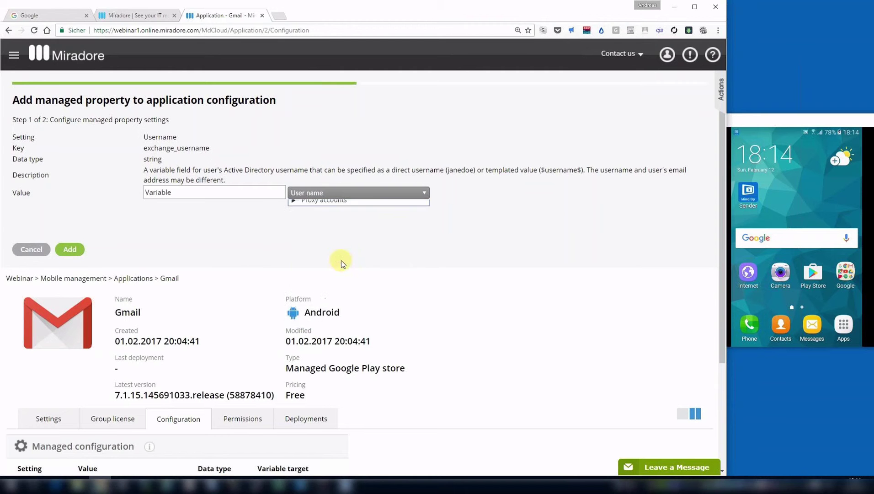
{"action": "left_click", "coordinate": [74, 249]}
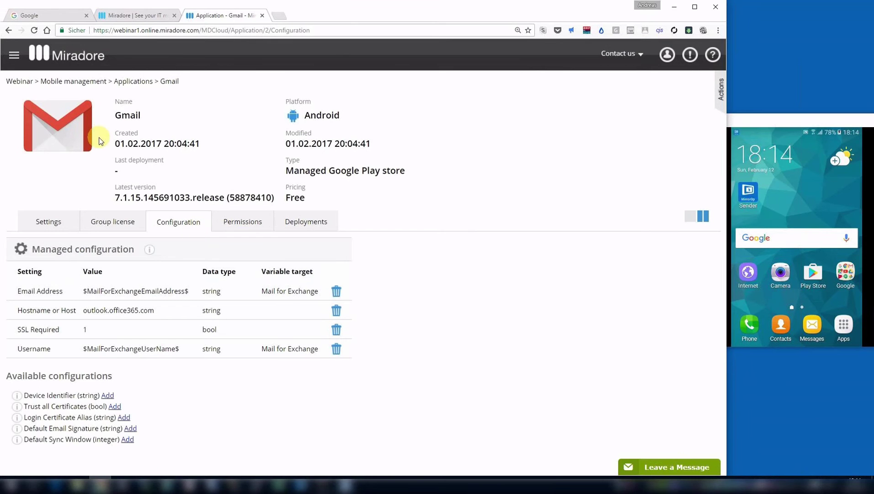
Select Mail_User in the Business policies list and delete it.
{"action": "left_click", "coordinate": [15, 54]}
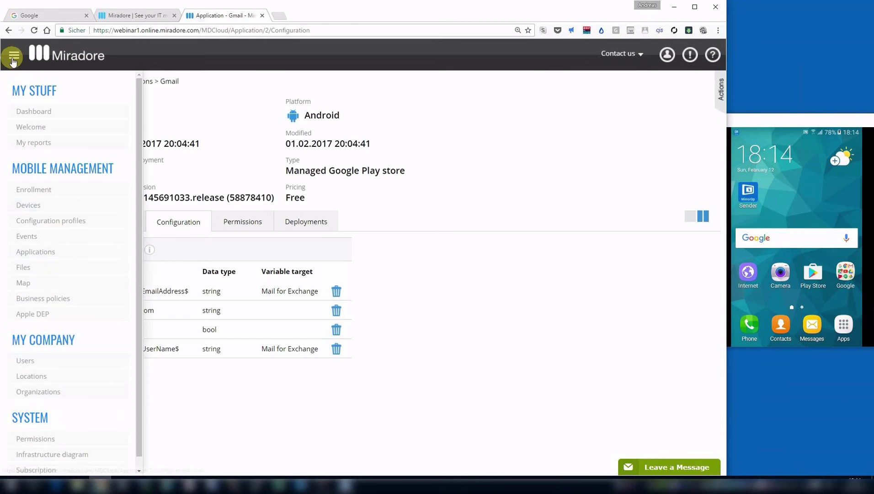
{"action": "left_click", "coordinate": [64, 300]}
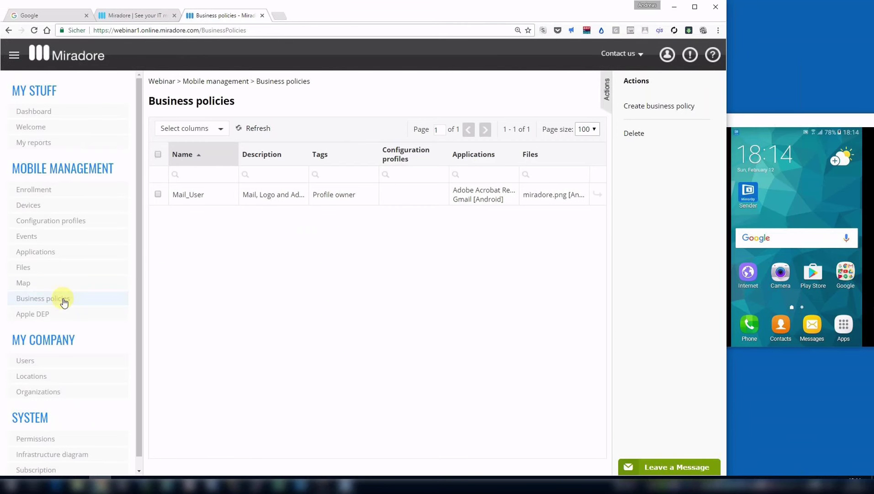
{"action": "left_click", "coordinate": [158, 194]}
{"action": "left_click", "coordinate": [631, 133]}
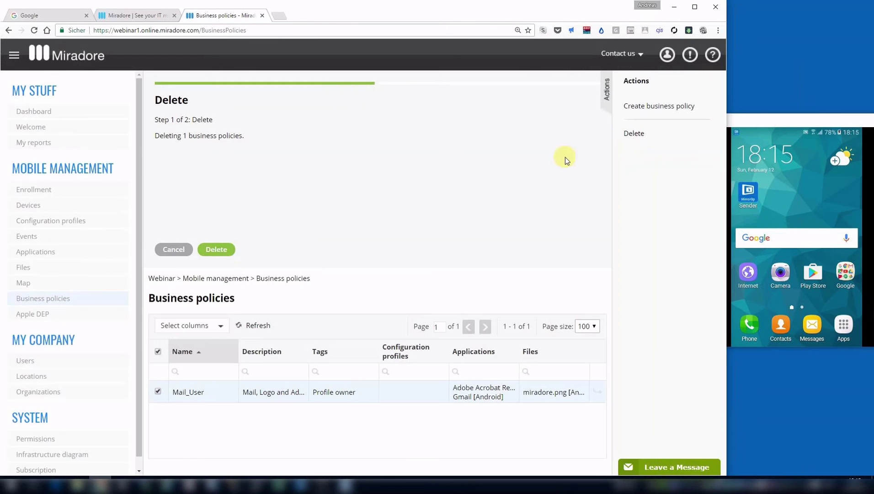
{"action": "left_click", "coordinate": [224, 250]}
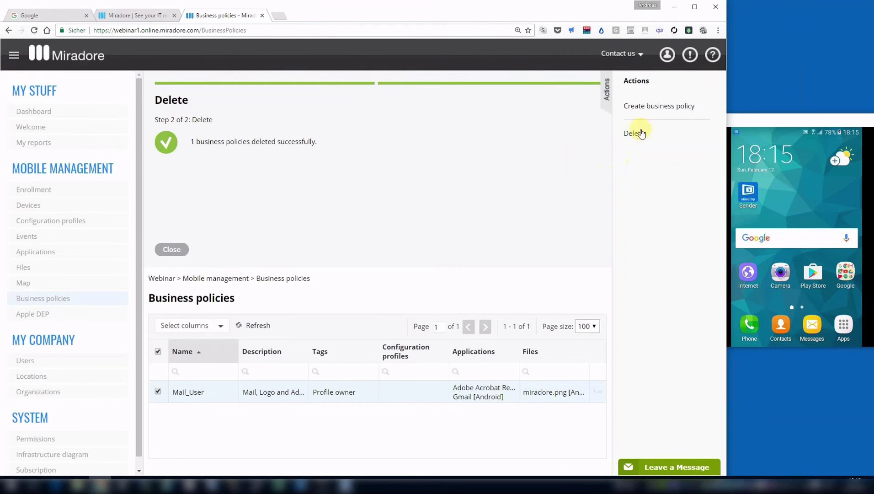
Start a new business policy scoped to devices tagged 'Profile owner'.
{"action": "left_click", "coordinate": [644, 110]}
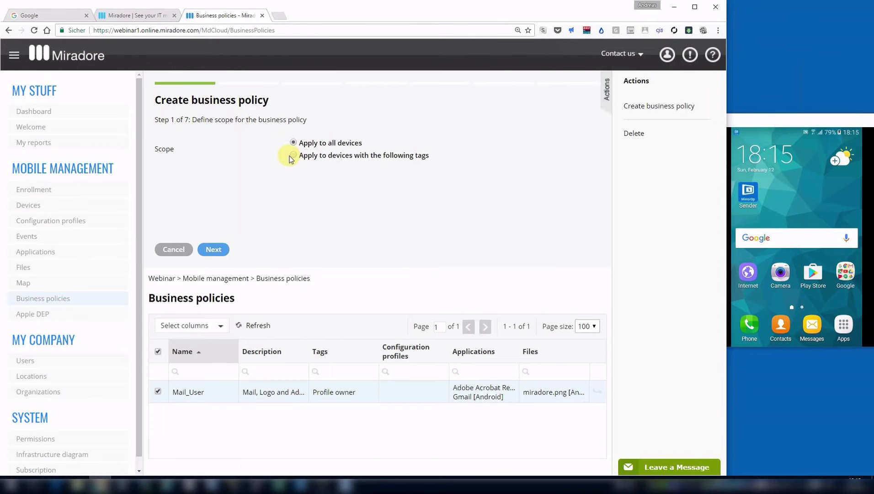
{"action": "left_click", "coordinate": [291, 156]}
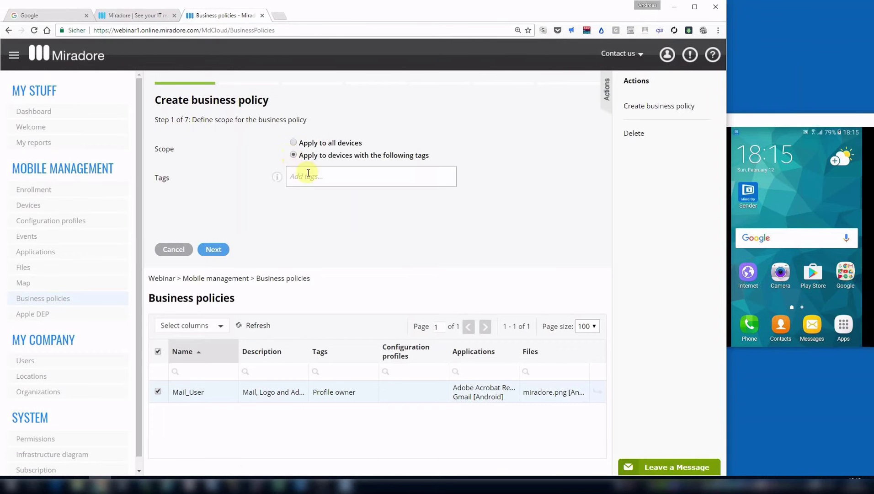
{"action": "left_click", "coordinate": [308, 173]}
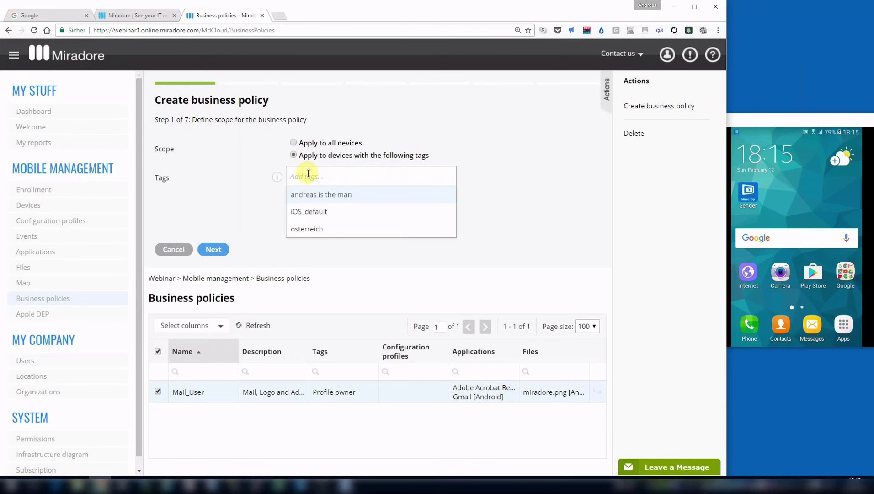
{"action": "type", "text": "Profile"}
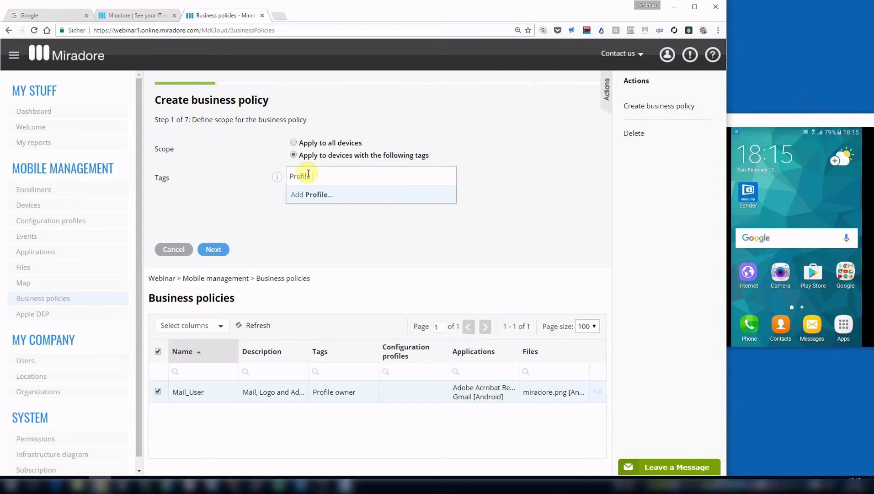
{"action": "type", "text": " owner"}
{"action": "left_click", "coordinate": [324, 196]}
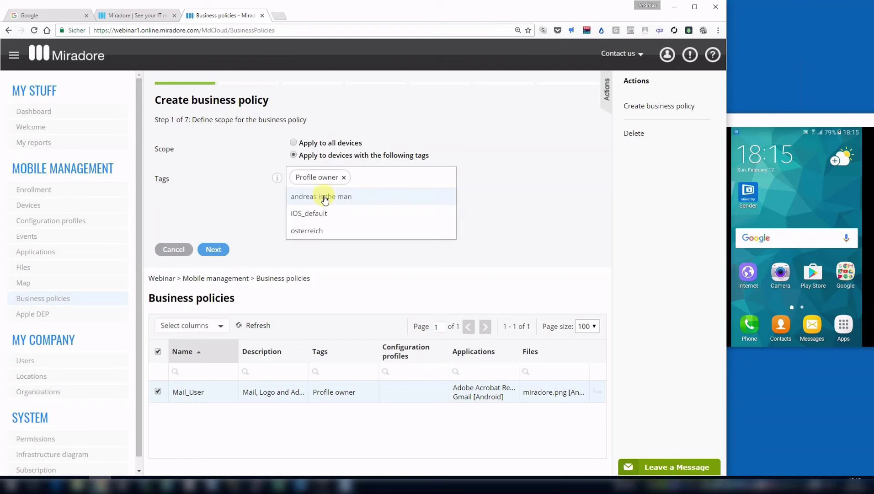
{"action": "left_click", "coordinate": [262, 192]}
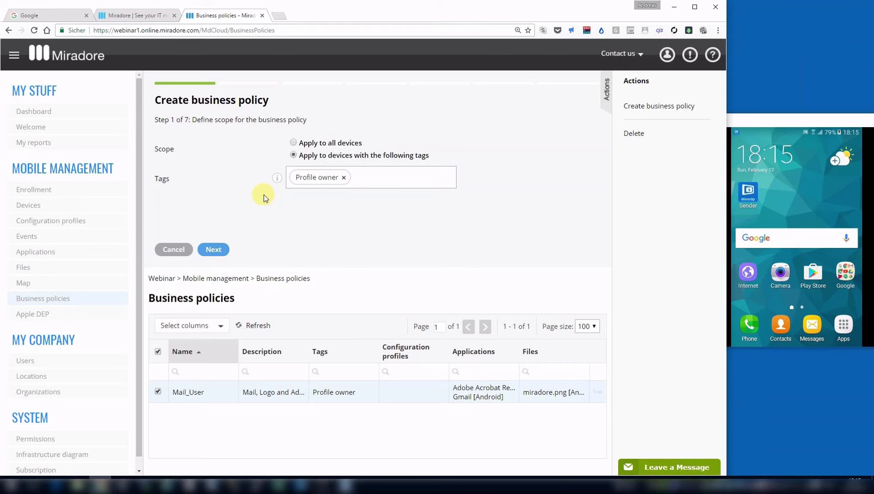
{"action": "left_click", "coordinate": [224, 250]}
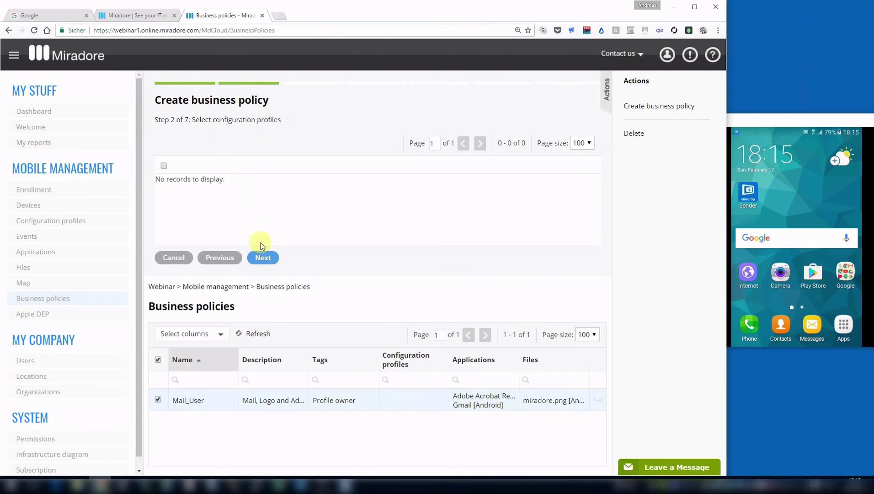
Include the Adobe Acrobat Reader and Gmail apps and the miradore.png file.
{"action": "left_click", "coordinate": [263, 257]}
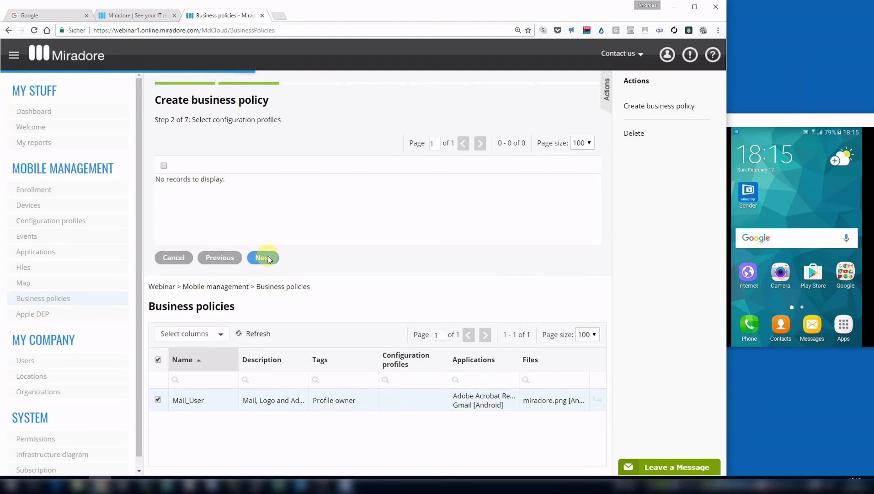
{"action": "left_click", "coordinate": [164, 183]}
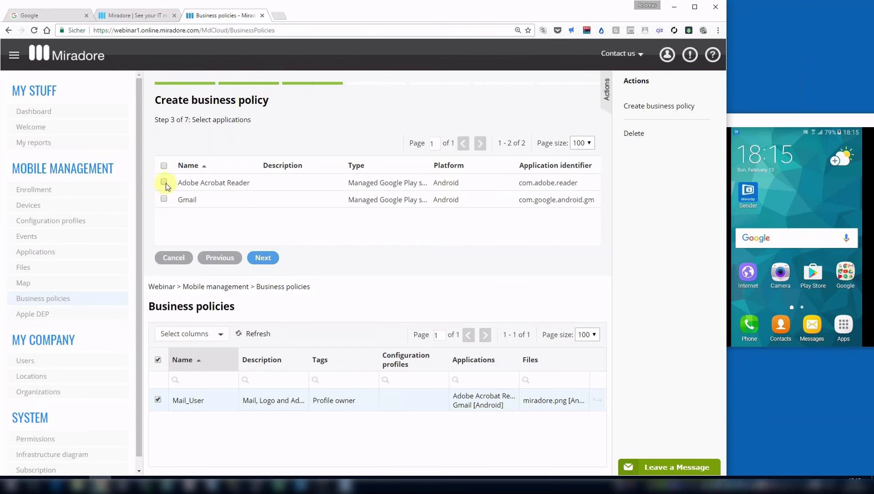
{"action": "left_click", "coordinate": [164, 199]}
{"action": "left_click", "coordinate": [266, 260]}
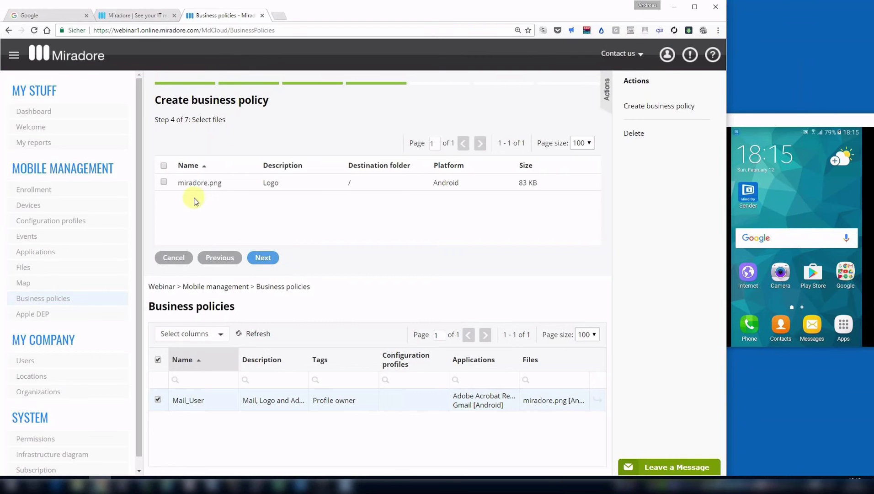
{"action": "left_click", "coordinate": [167, 183]}
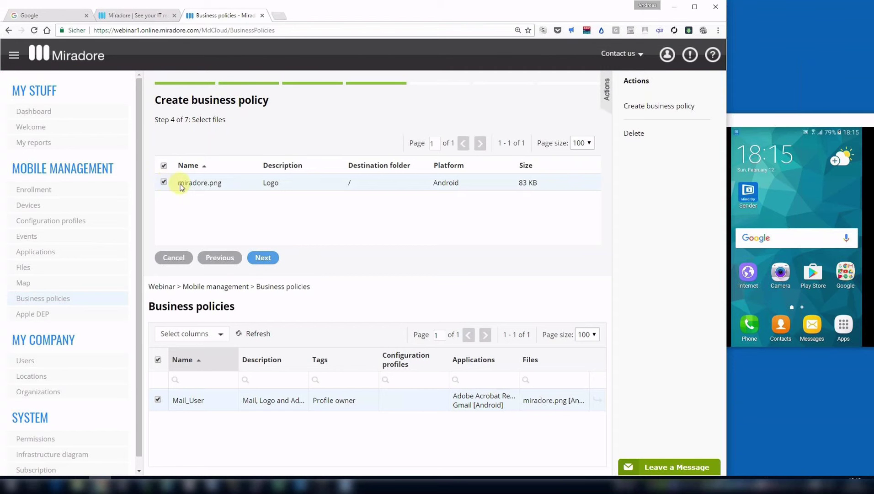
{"action": "left_click", "coordinate": [266, 259]}
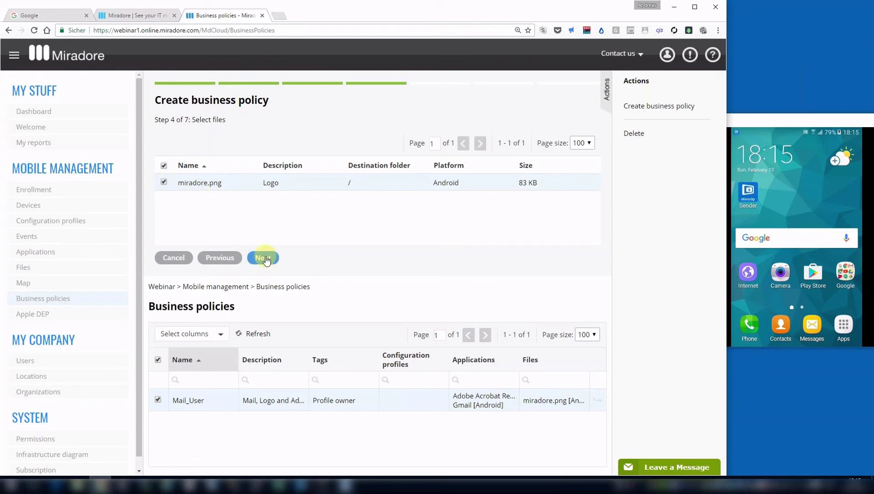
Name the policy 'Profile owner' and continue past the name step.
{"action": "left_click", "coordinate": [319, 135]}
{"action": "left_click", "coordinate": [319, 138]}
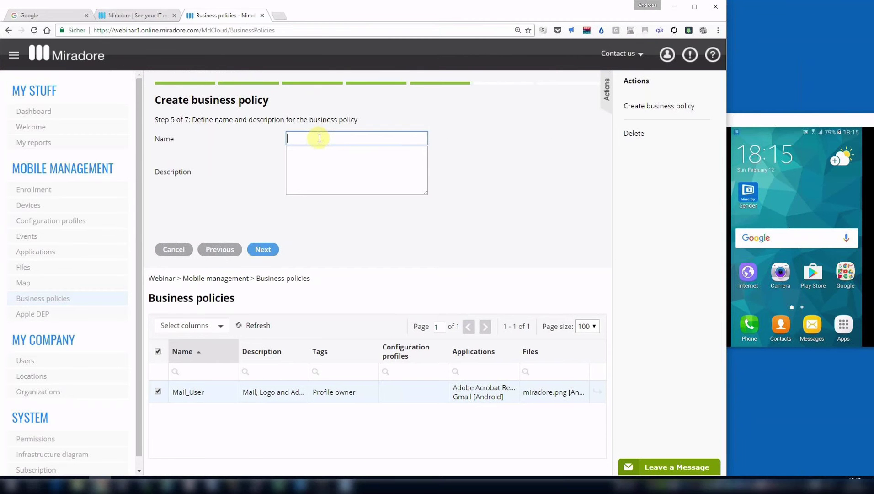
{"action": "type", "text": "Profile owner"}
{"action": "left_click", "coordinate": [271, 251]}
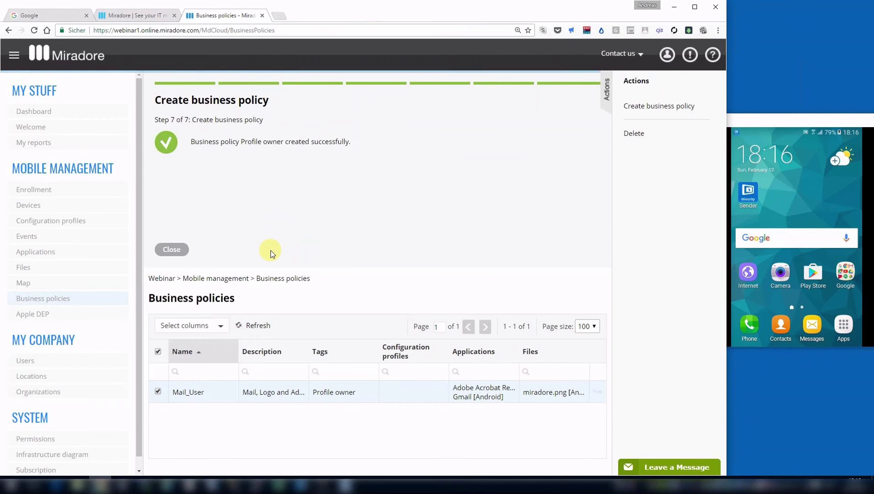
Close the finished policy wizard and select the Profile owner row in Business policies.
{"action": "left_click", "coordinate": [179, 250]}
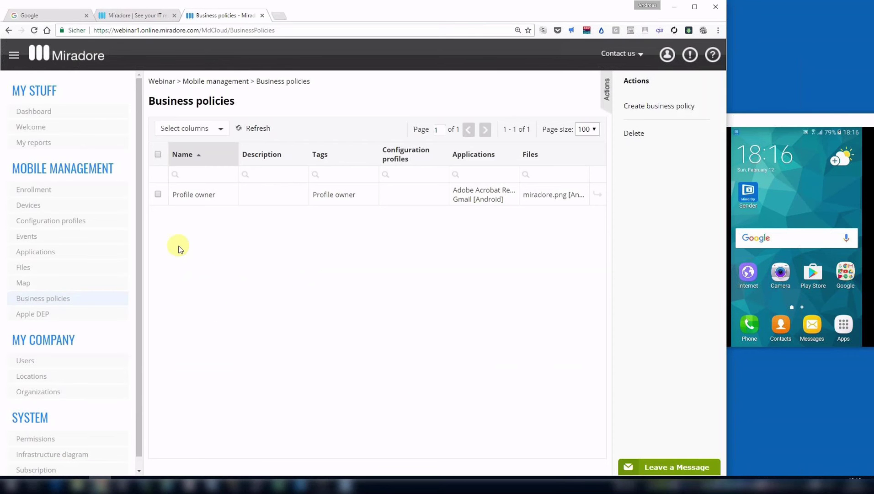
{"action": "left_click", "coordinate": [209, 201]}
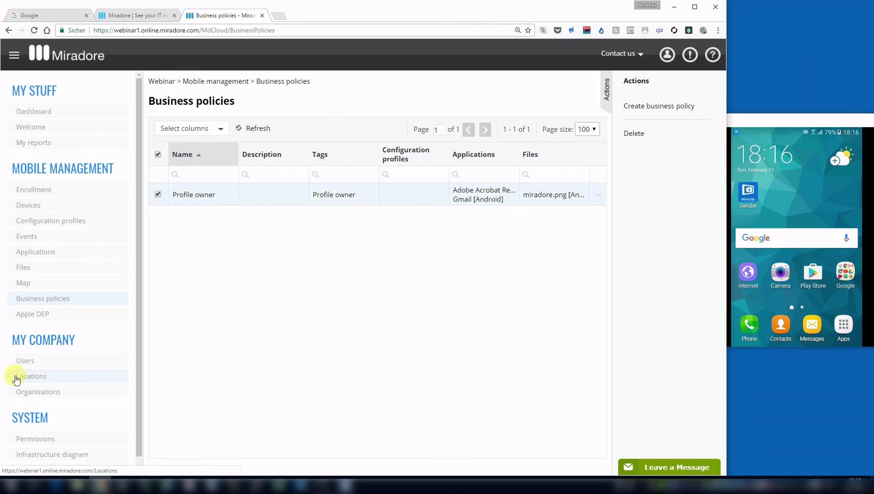
Open the second user's record from Users and view their Mail for Exchange account (domain miradore.com).
{"action": "left_click", "coordinate": [32, 362]}
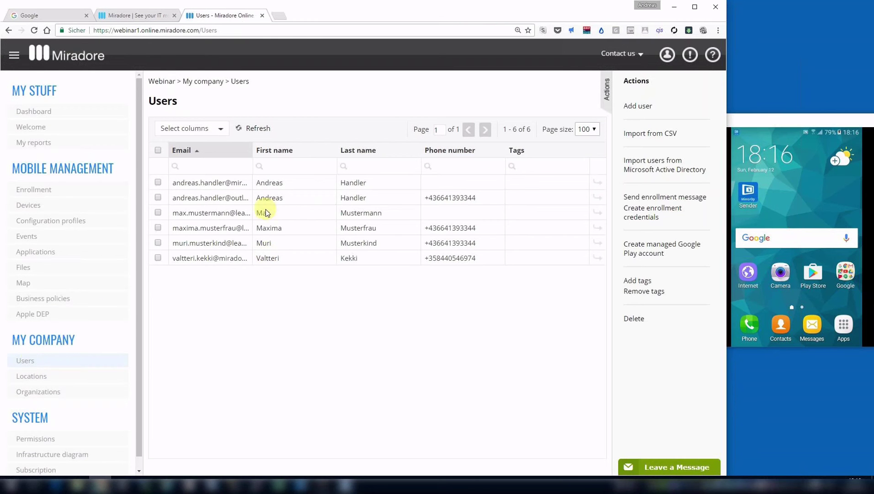
{"action": "left_click", "coordinate": [235, 197]}
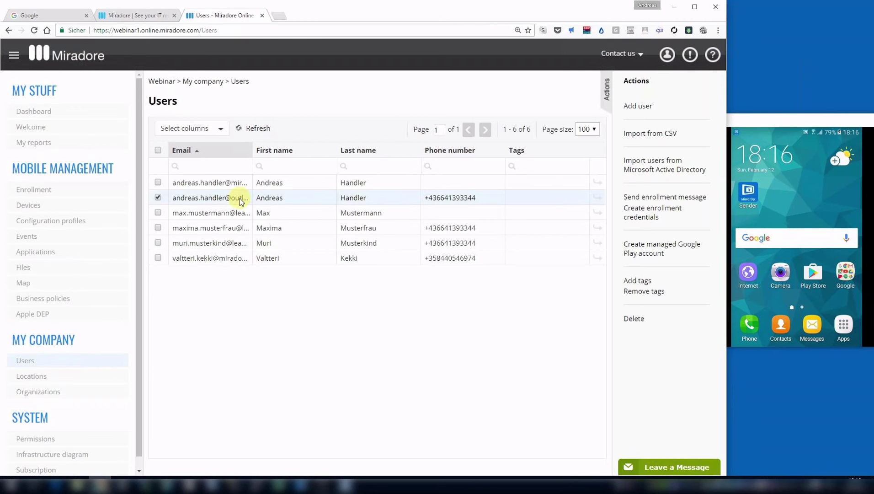
{"action": "left_click", "coordinate": [597, 196]}
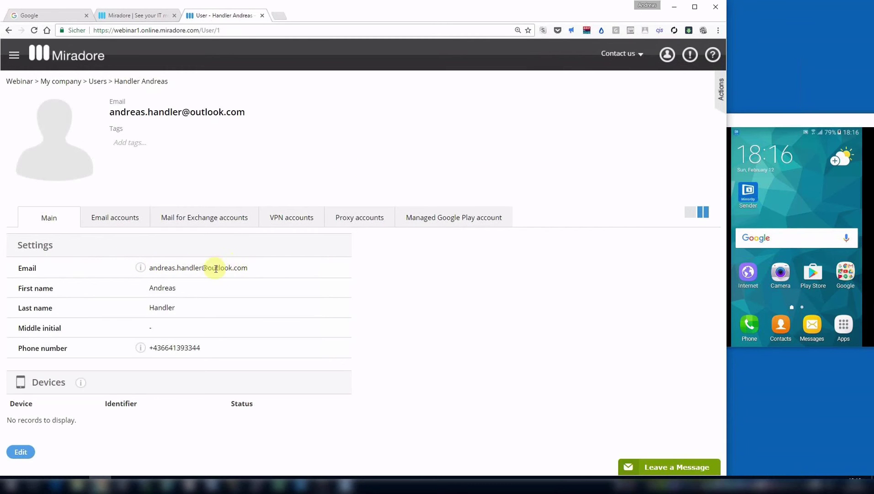
{"action": "left_click", "coordinate": [237, 221]}
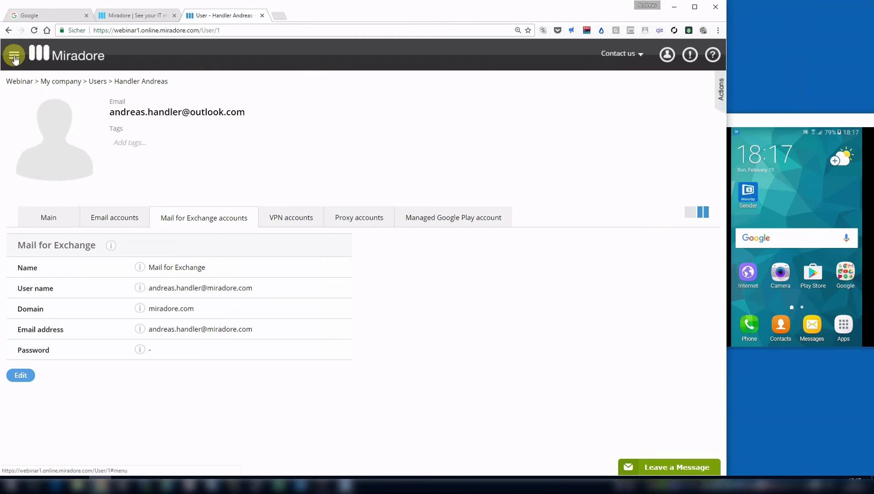
View the Self-service enrollment info on System > Infrastructure diagram, then go to My Company > Users.
{"action": "left_click", "coordinate": [14, 56]}
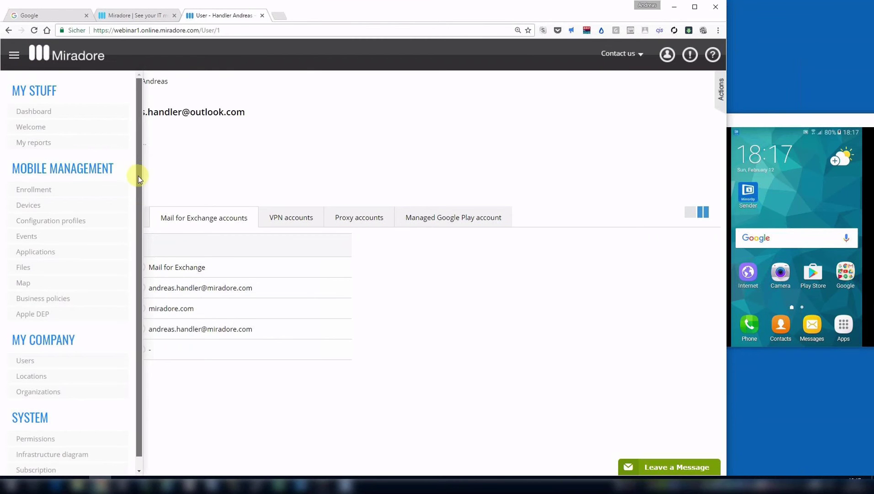
{"action": "scroll", "coordinate": [142, 205], "scroll_direction": "down", "scroll_amount": 1}
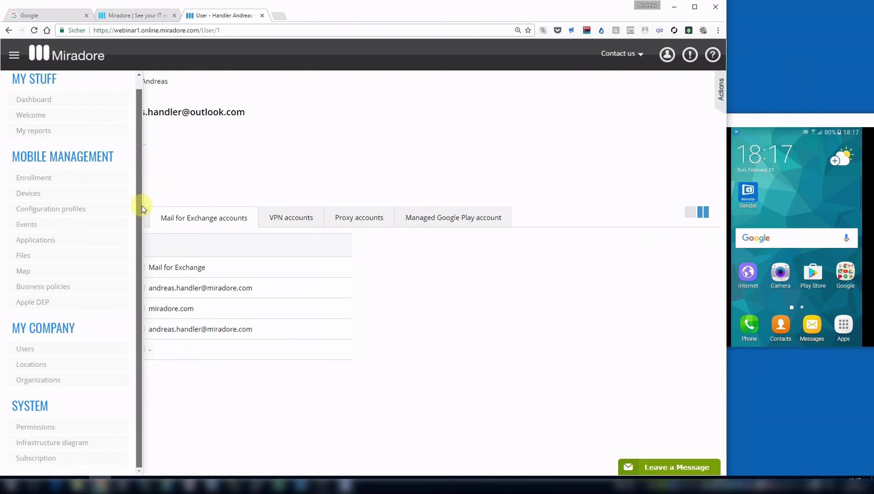
{"action": "left_click", "coordinate": [59, 444]}
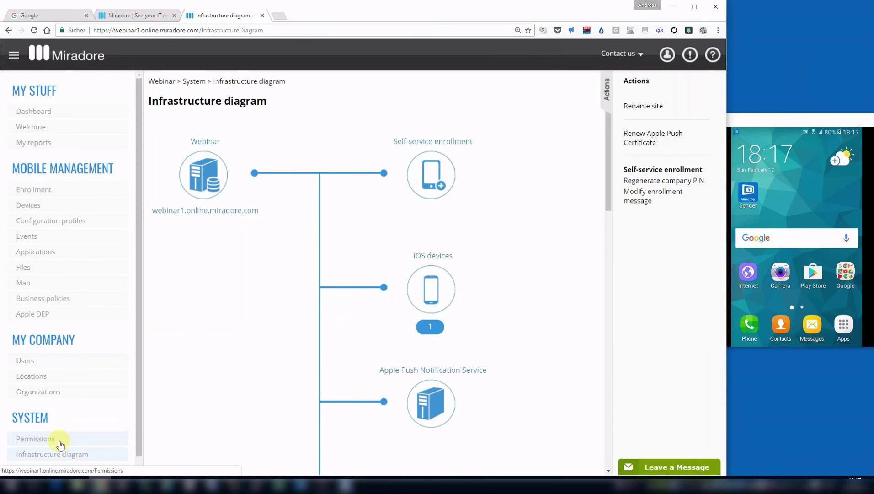
{"action": "mouse_move", "coordinate": [437, 181]}
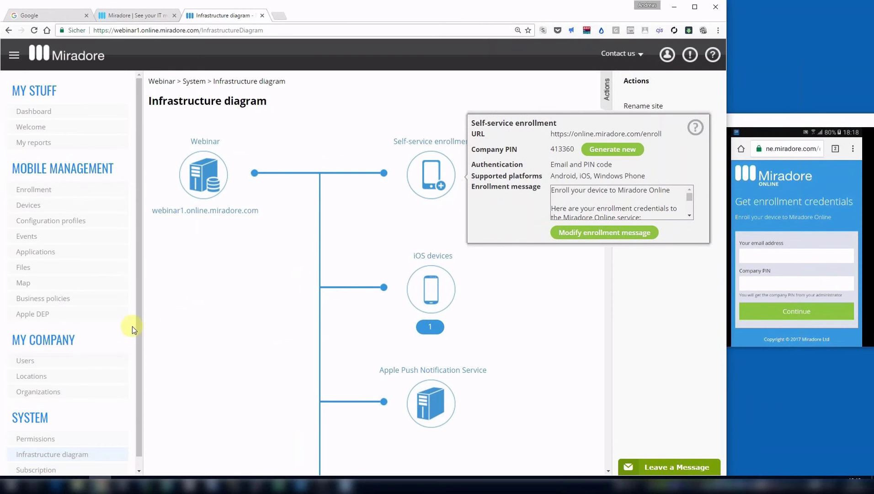
{"action": "left_click", "coordinate": [55, 365]}
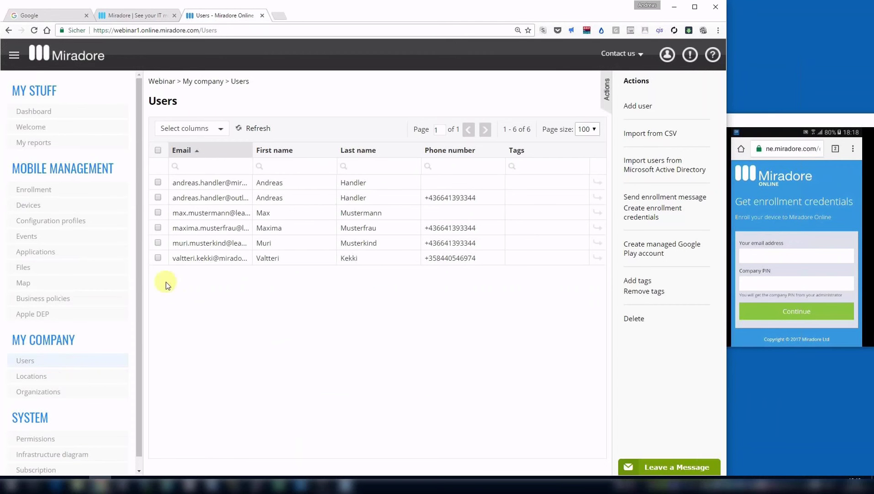
Create the tag 'afw' through Add tags and apply it to the second user.
{"action": "left_click", "coordinate": [297, 198]}
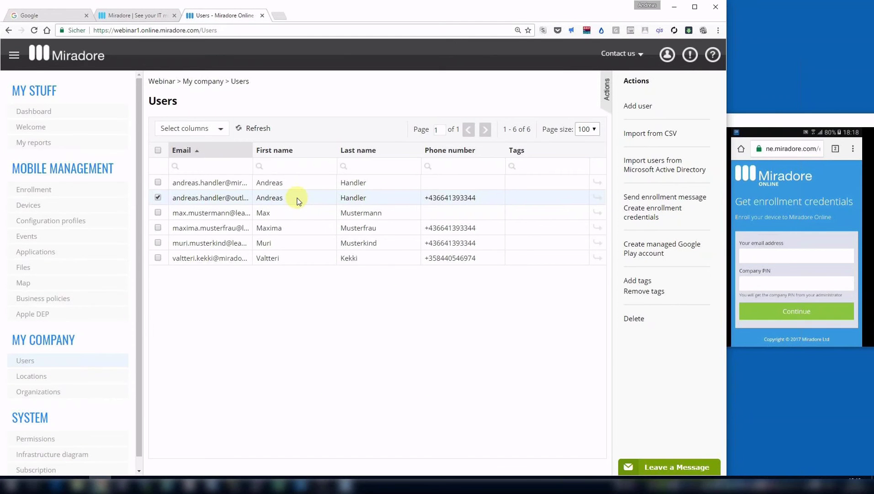
{"action": "left_click", "coordinate": [648, 282]}
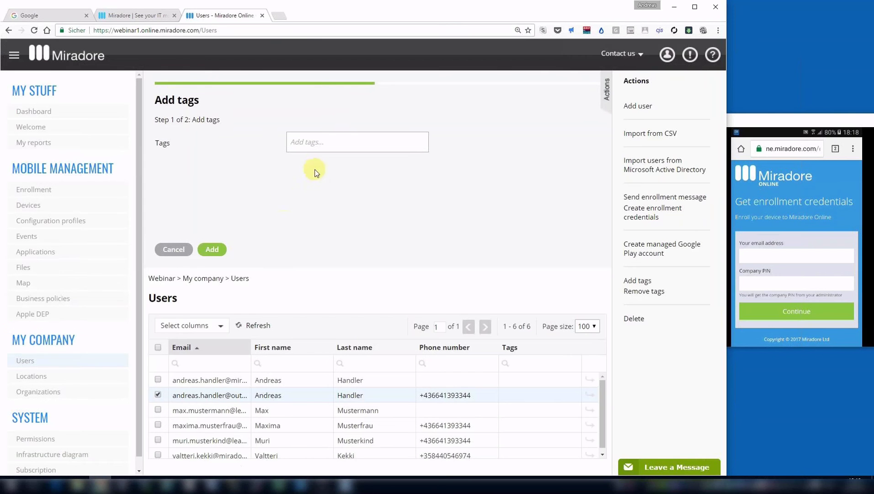
{"action": "left_click", "coordinate": [350, 136]}
{"action": "type", "text": "a"}
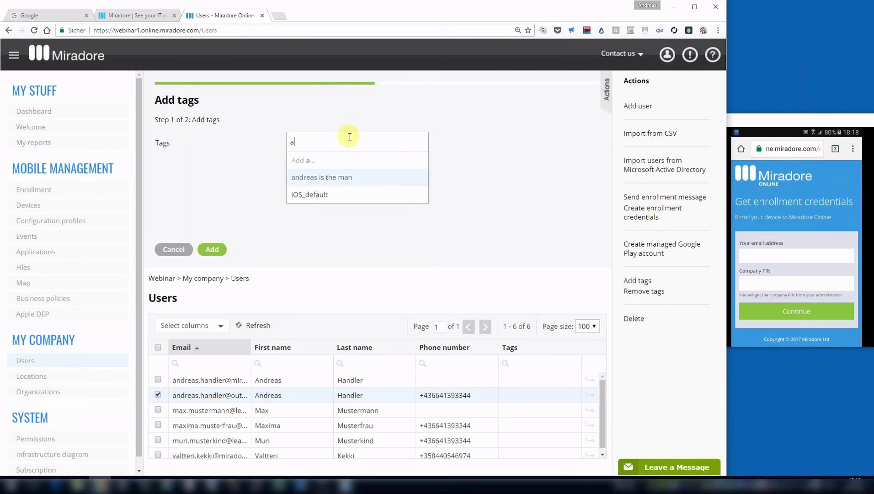
{"action": "type", "text": "fw"}
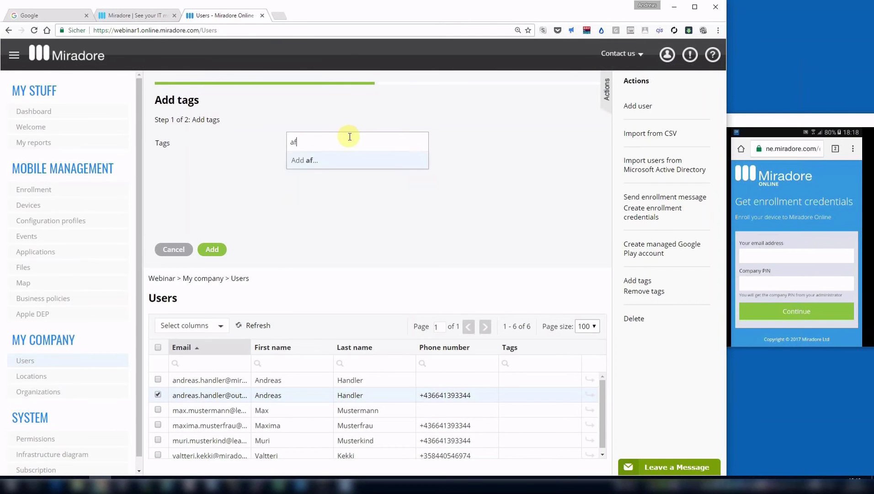
{"action": "left_click", "coordinate": [315, 160]}
{"action": "left_click", "coordinate": [242, 179]}
{"action": "left_click", "coordinate": [216, 248]}
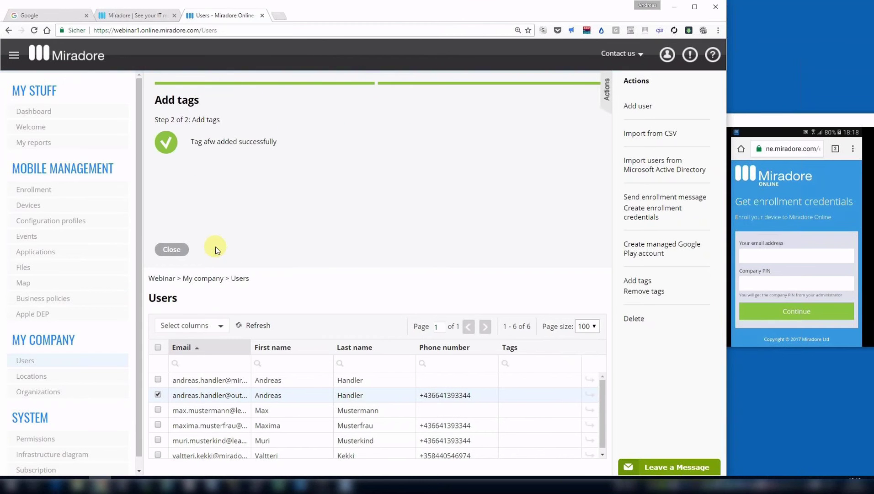
{"action": "left_click", "coordinate": [182, 250]}
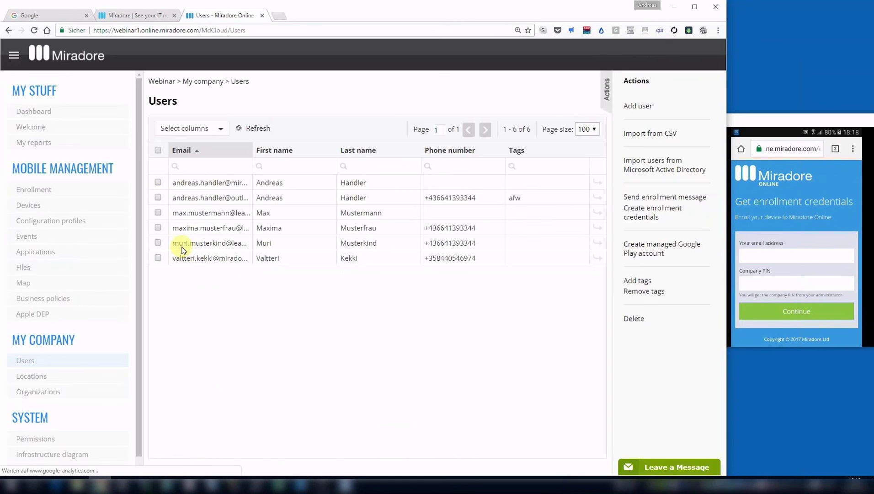
Select the afw-tagged user and enter their email address in the phone's 'Your email address' field.
{"action": "left_click", "coordinate": [158, 197]}
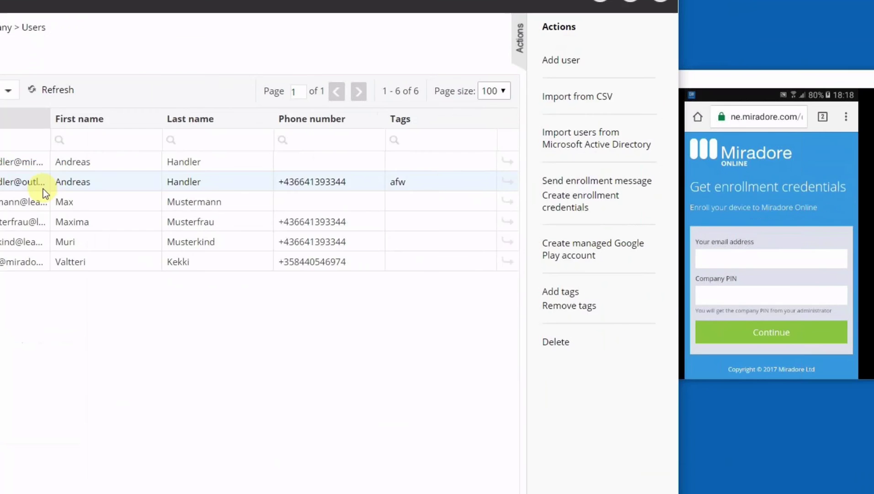
{"action": "left_click", "coordinate": [771, 259]}
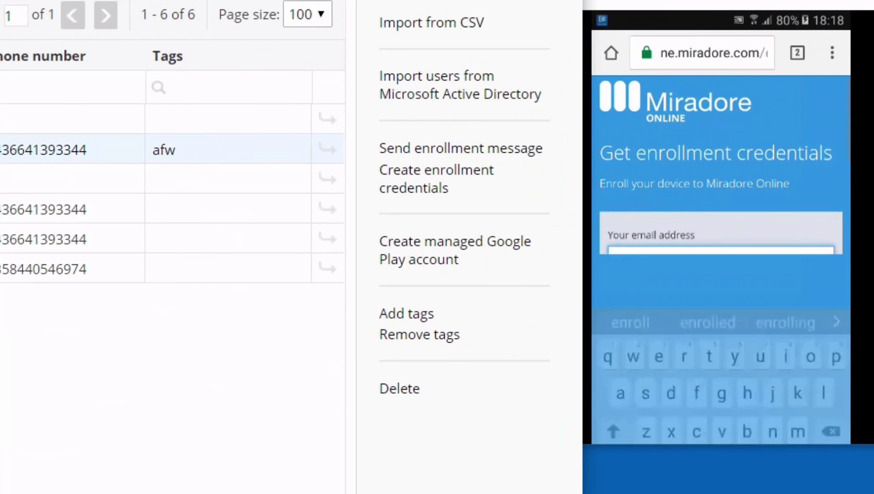
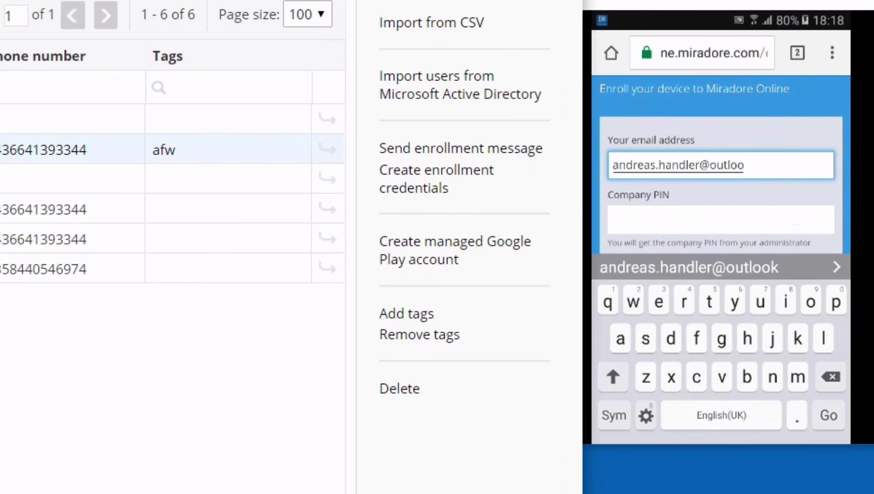
{"action": "left_click", "coordinate": [720, 220]}
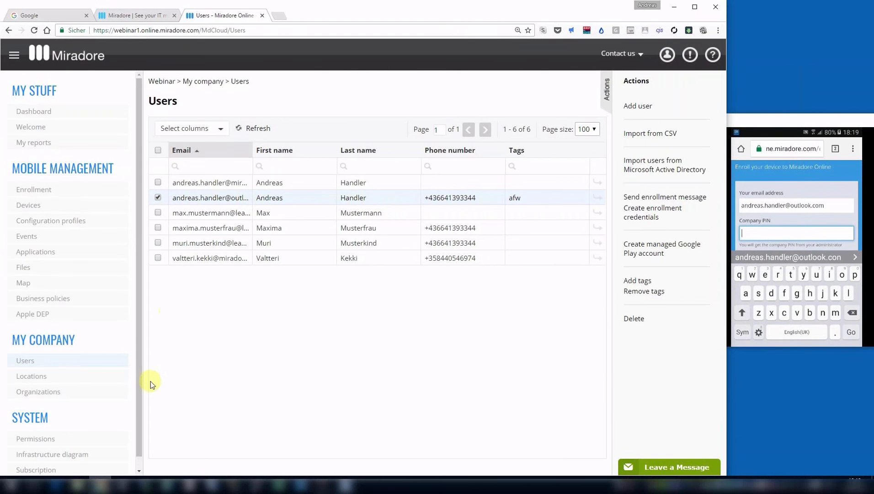
{"action": "scroll", "coordinate": [145, 424], "scroll_direction": "down", "scroll_amount": 1}
Read the company PIN from the infrastructure diagram, enter it on the phone and continue enrollment.
{"action": "left_click", "coordinate": [83, 444]}
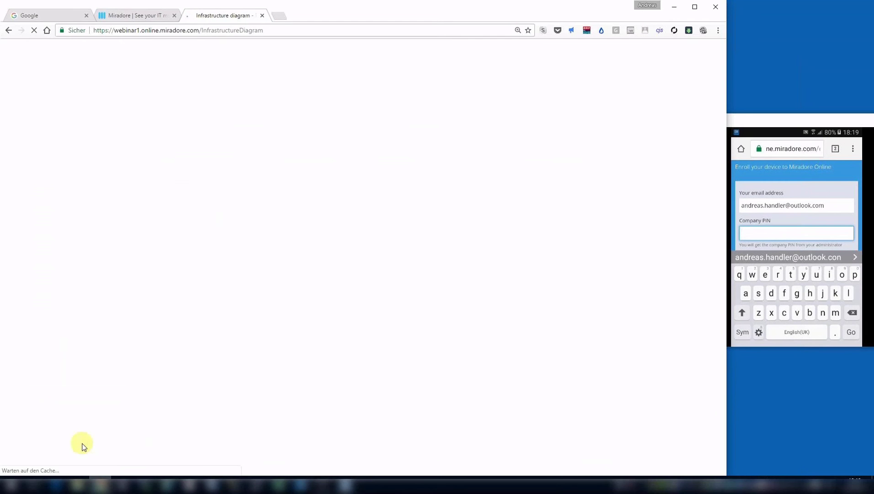
{"action": "left_click", "coordinate": [431, 173]}
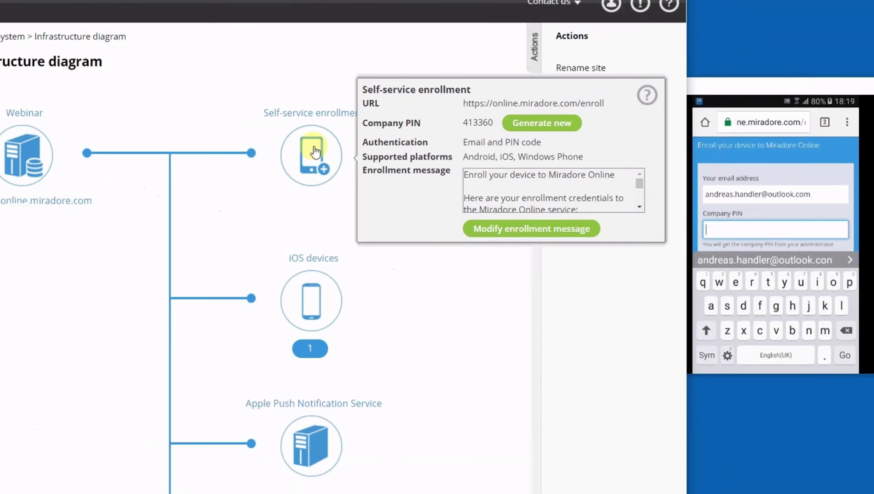
{"action": "scroll", "coordinate": [726, 169], "scroll_direction": "down", "scroll_amount": 2}
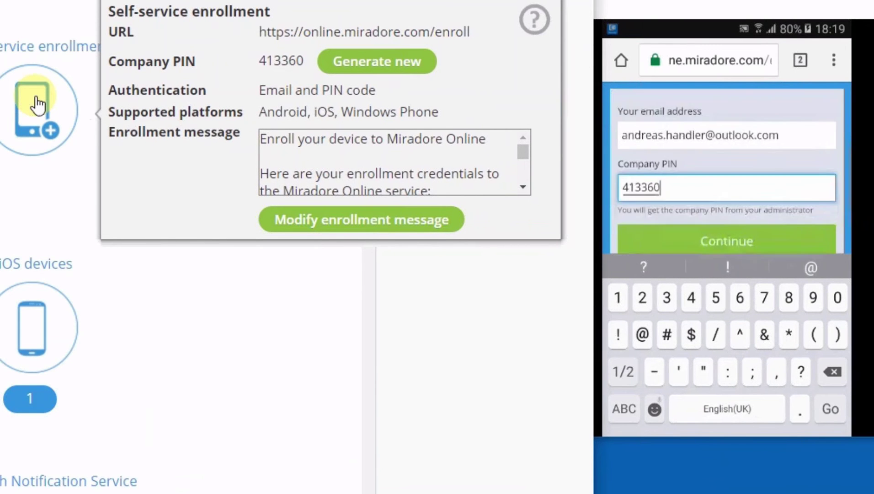
{"action": "left_click", "coordinate": [727, 186]}
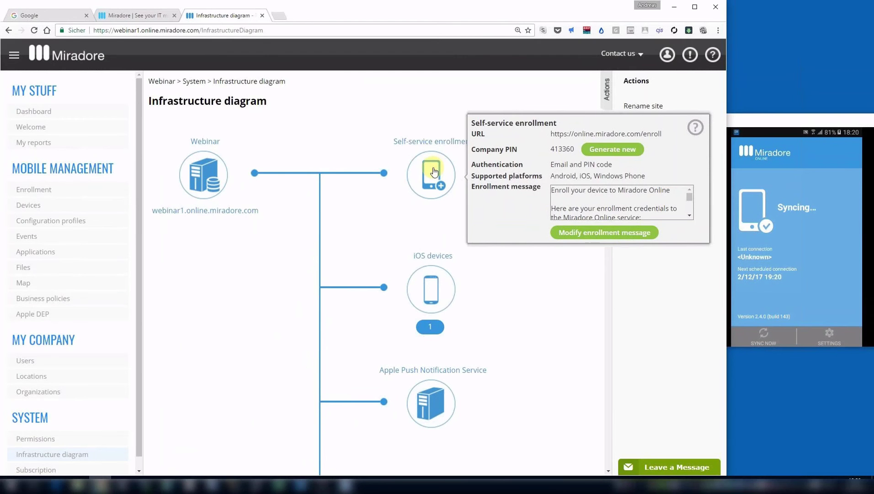
Refresh Devices, select the samsung SM-G389F and enable its Android work profile.
{"action": "left_click", "coordinate": [41, 207]}
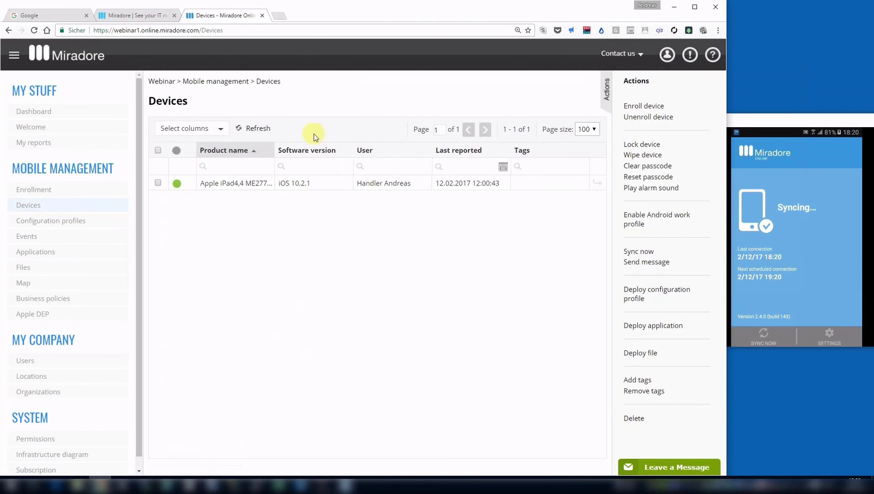
{"action": "left_click", "coordinate": [268, 132]}
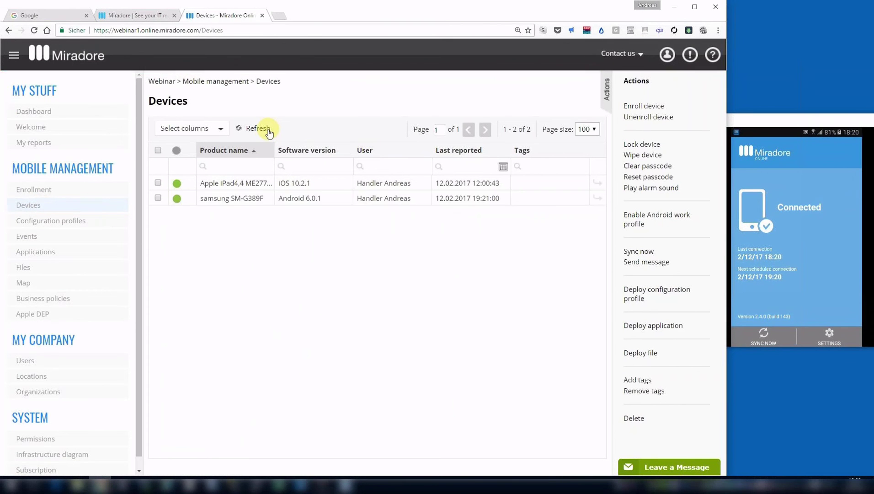
{"action": "left_click", "coordinate": [250, 199]}
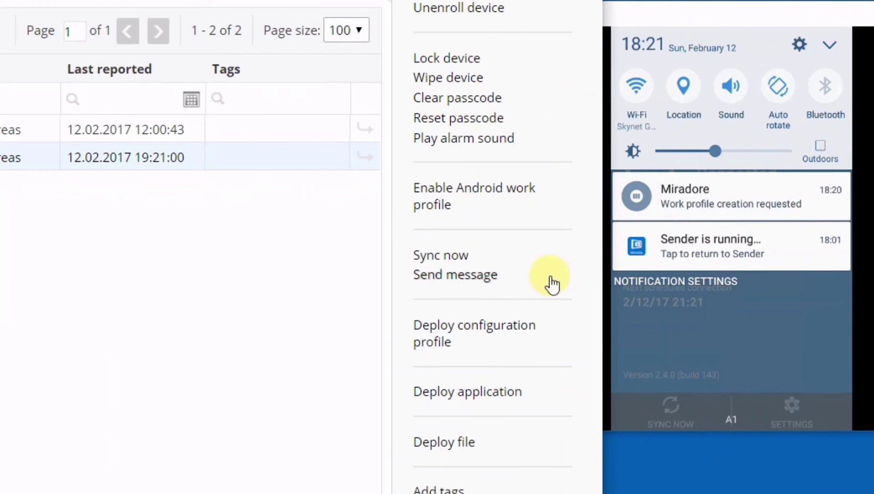
{"action": "left_click", "coordinate": [802, 216]}
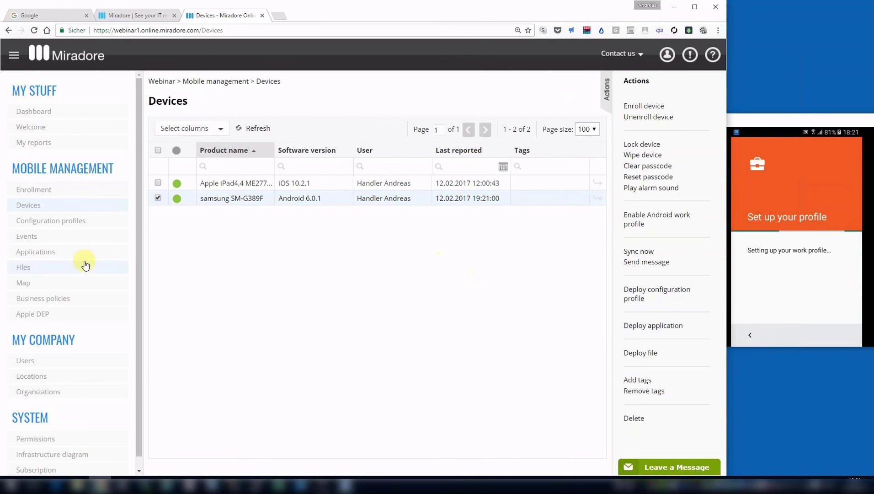
Inspect the Enable work profile event in Events, then check the samsung enrollment is Completed.
{"action": "left_click", "coordinate": [67, 239]}
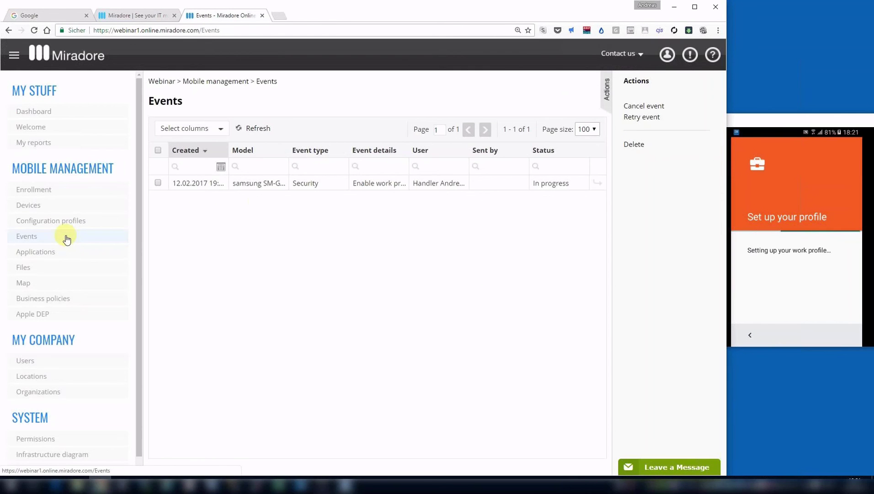
{"action": "left_click", "coordinate": [338, 185]}
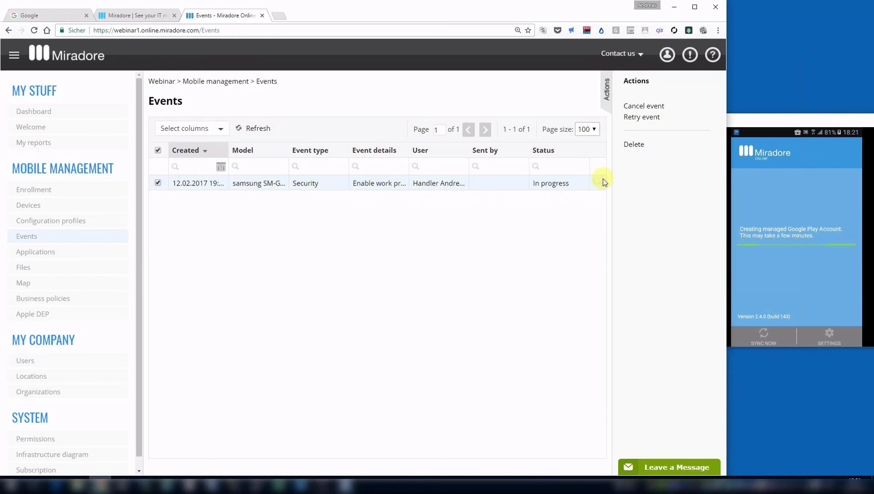
{"action": "left_click", "coordinate": [606, 94]}
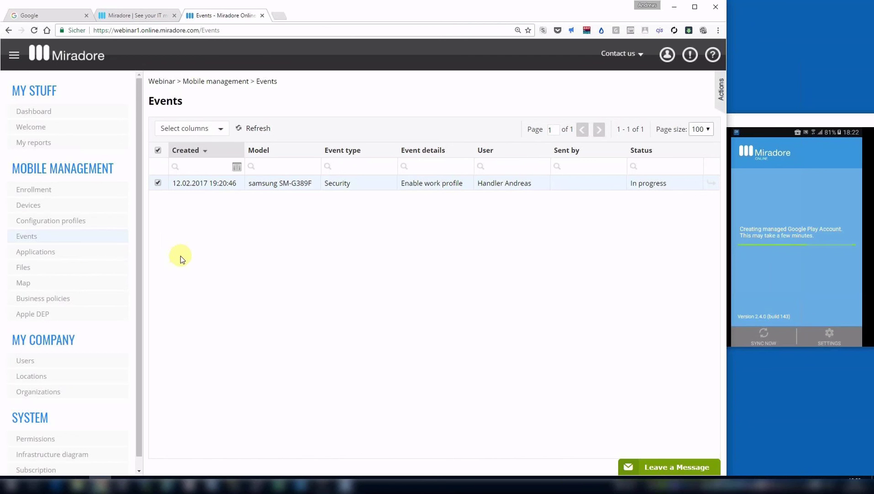
{"action": "left_click", "coordinate": [61, 194]}
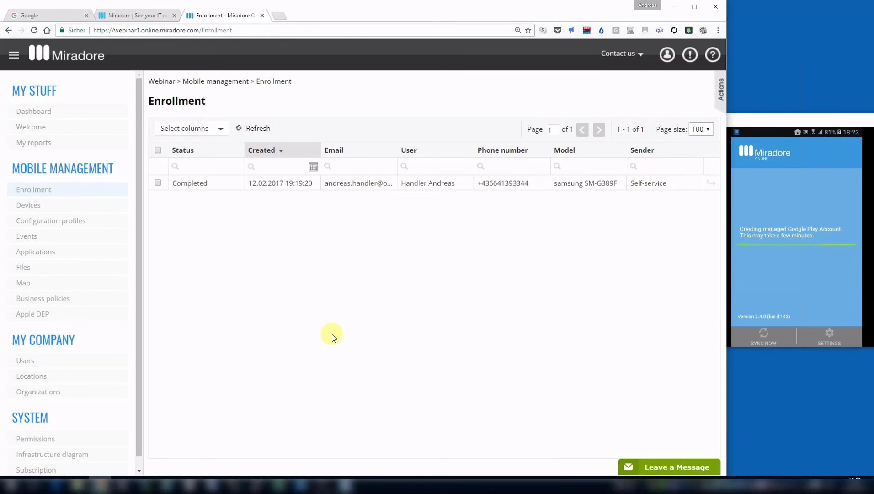
Show the Self-service enrollment popup with the company PIN on the Infrastructure diagram.
{"action": "left_click", "coordinate": [113, 455]}
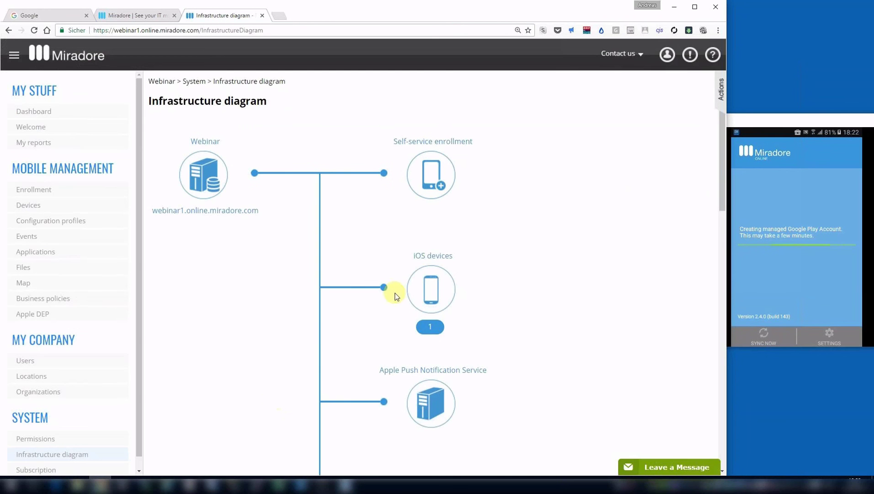
{"action": "mouse_move", "coordinate": [431, 176]}
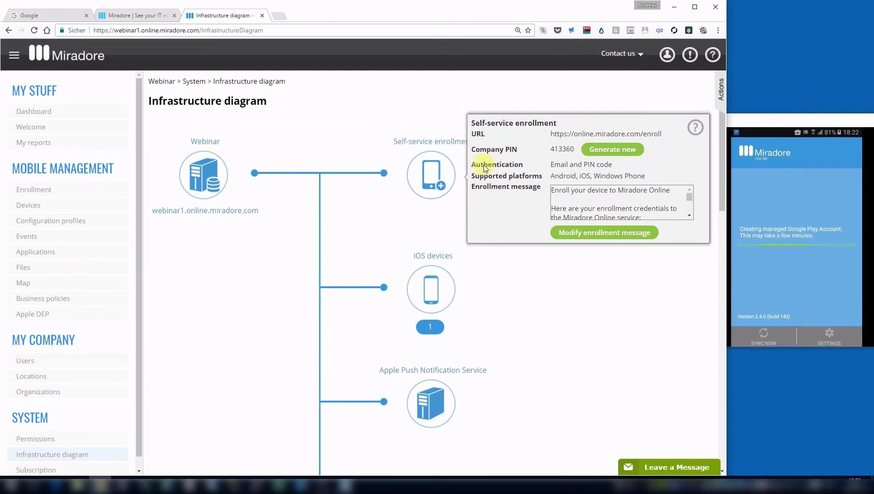
Regenerate the self-service enrollment company PIN and close the wizard.
{"action": "left_click", "coordinate": [602, 154]}
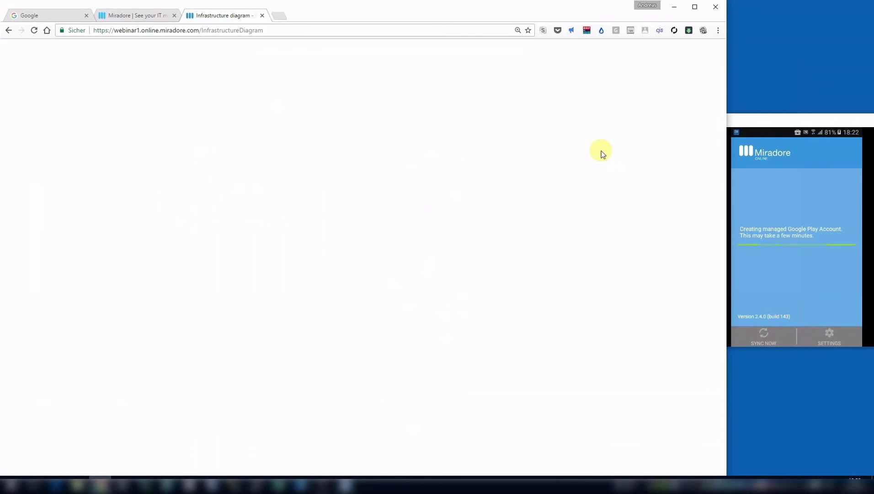
{"action": "left_click", "coordinate": [233, 250]}
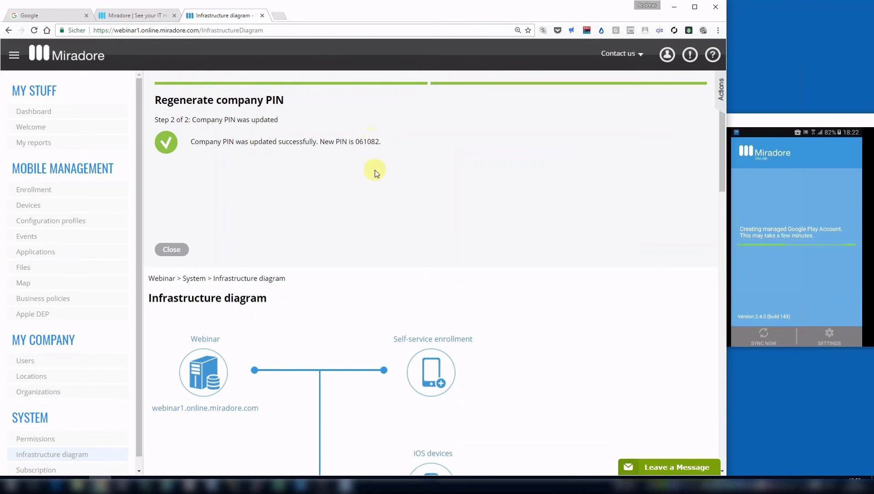
{"action": "left_click", "coordinate": [434, 363]}
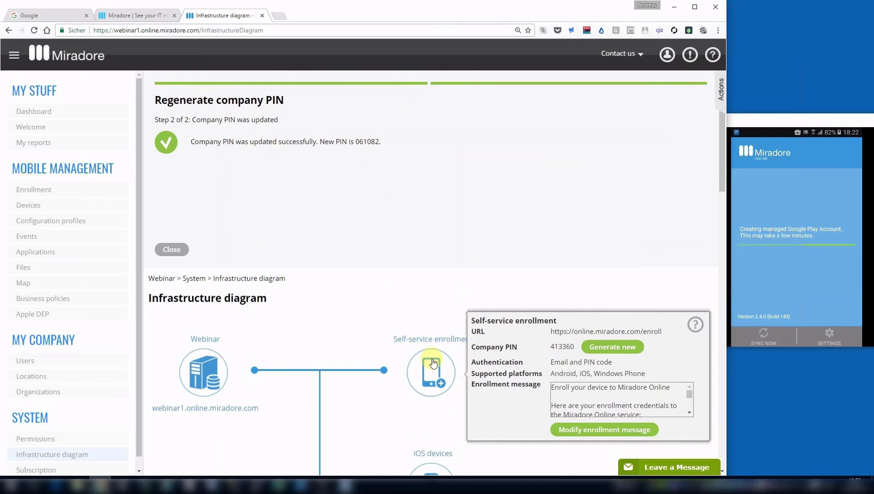
{"action": "left_click", "coordinate": [172, 248]}
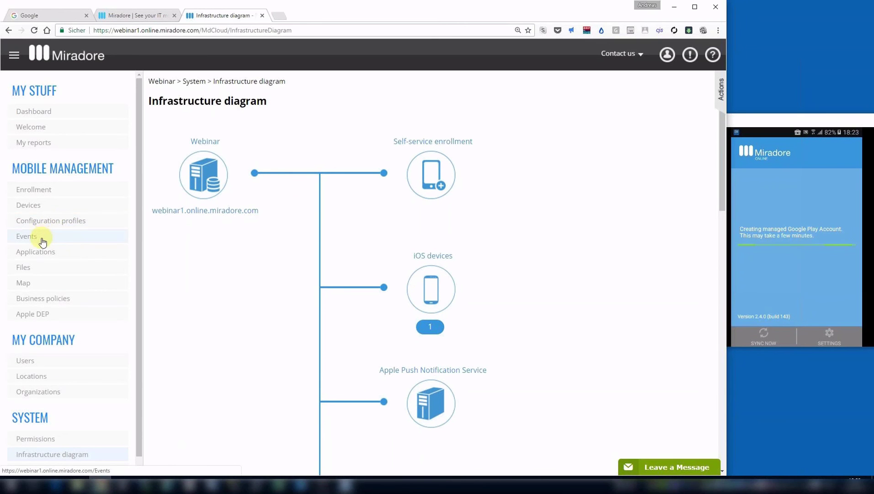
Show the Business policies list with the Profile owner policy deploying Gmail, Adobe Acrobat Reader and miradore.png.
{"action": "left_click", "coordinate": [59, 301]}
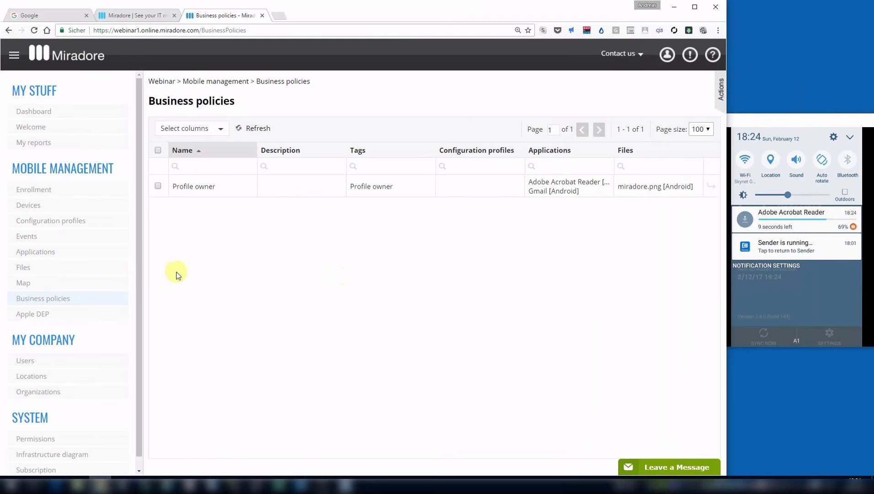
Show the Events list with the Gmail and Adobe Acrobat Reader deployments to the Samsung phone.
{"action": "left_click", "coordinate": [108, 243]}
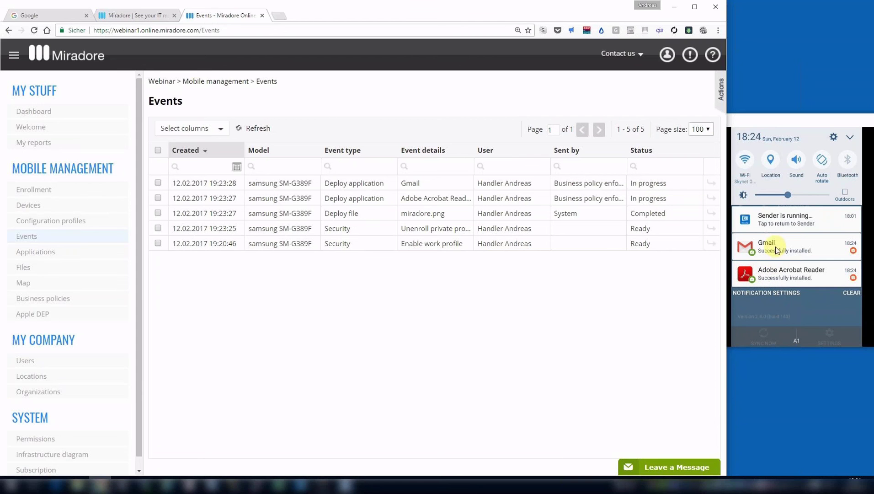
Refresh the Events table so Gmail, Adobe Acrobat Reader and miradore.png show Completed.
{"action": "left_click", "coordinate": [256, 129]}
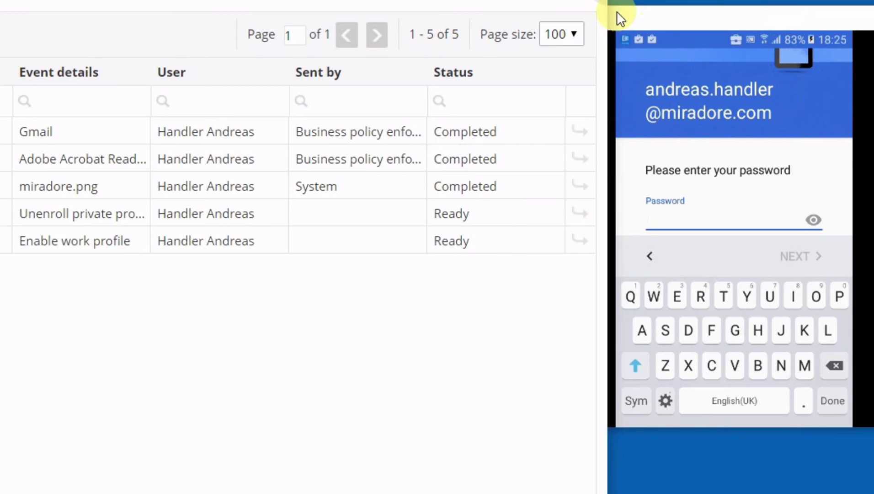
Enlarge the browser window over the phone mirror to reveal full event names and senders.
{"action": "left_click_drag", "start_coordinate": [609, 14], "coordinate": [829, 1]}
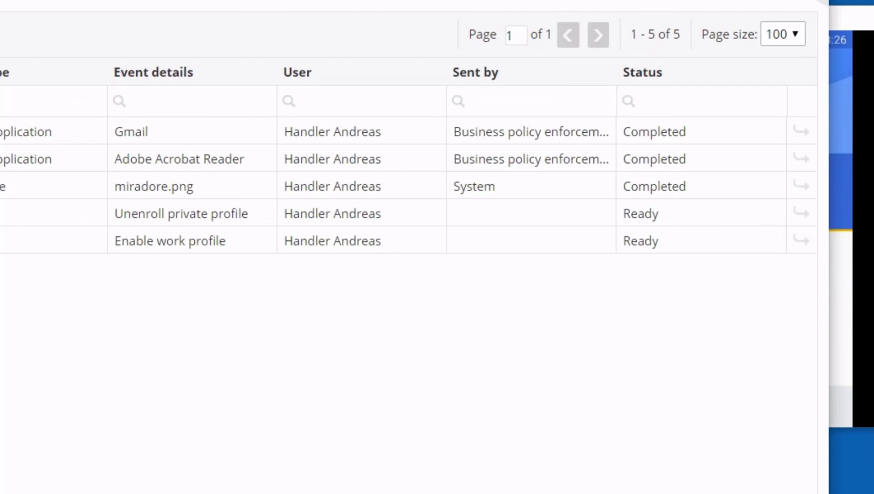
Shrink the browser back to reveal the phone, then present the Q&A Session slide full-screen.
{"action": "left_click_drag", "start_coordinate": [827, 7], "coordinate": [593, 6]}
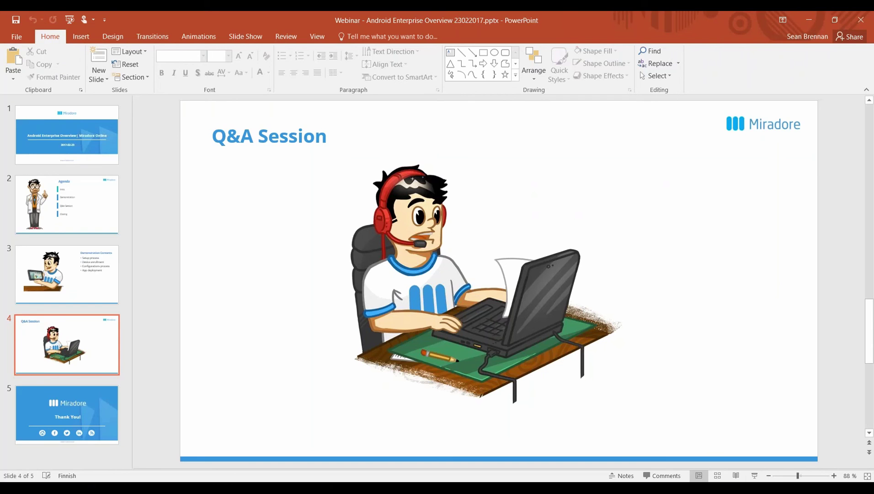
{"action": "left_click", "coordinate": [755, 477]}
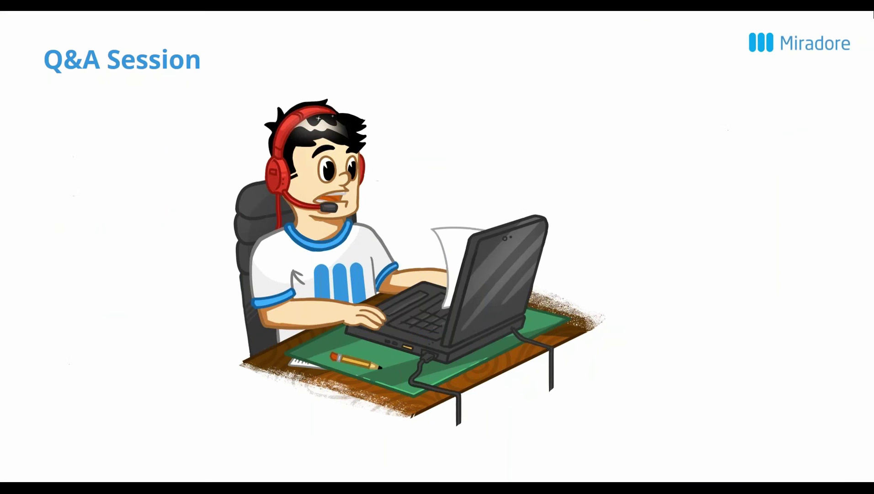